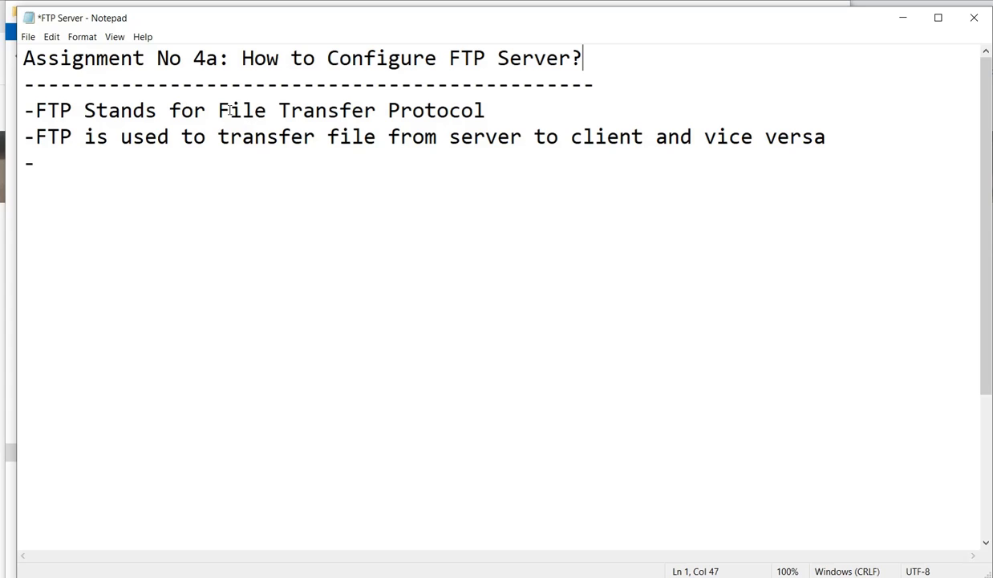
# Highlight the File Transfer Protocol definition in the Notepad notes, then clear the highlight.
pyautogui.moveTo(215, 110); pyautogui.dragTo(482, 111)
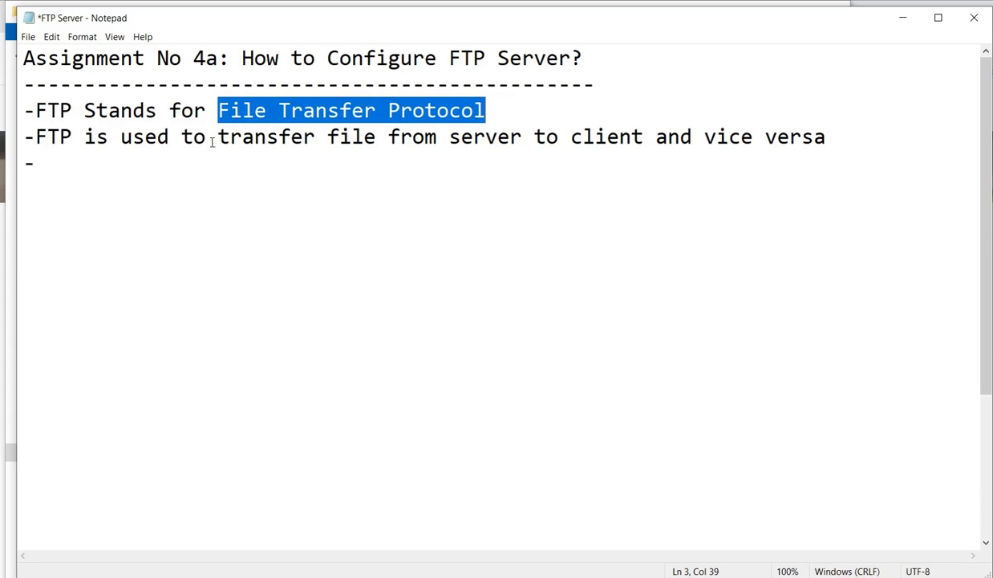
pyautogui.moveTo(230, 136); pyautogui.dragTo(644, 140)
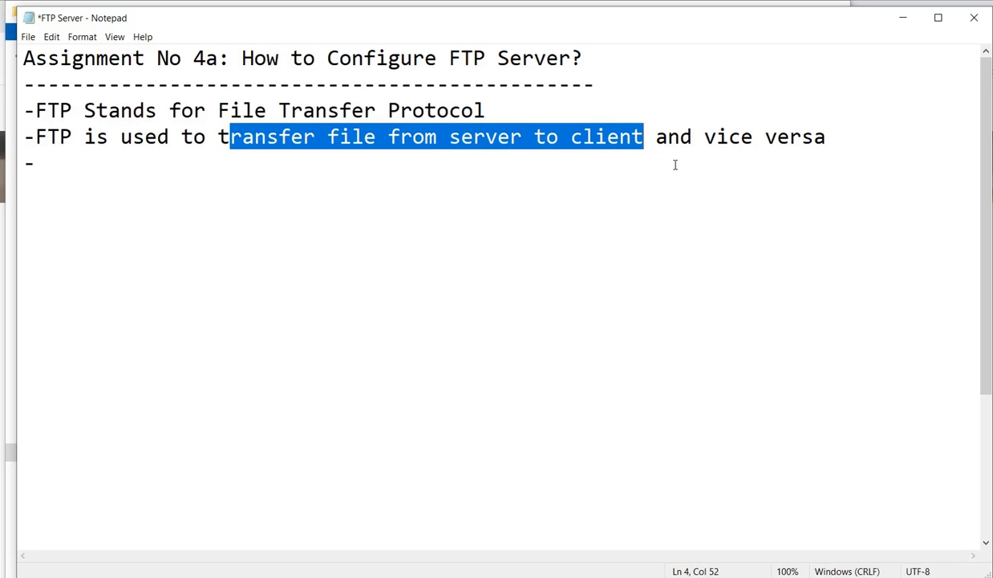
pyautogui.click(632, 177)
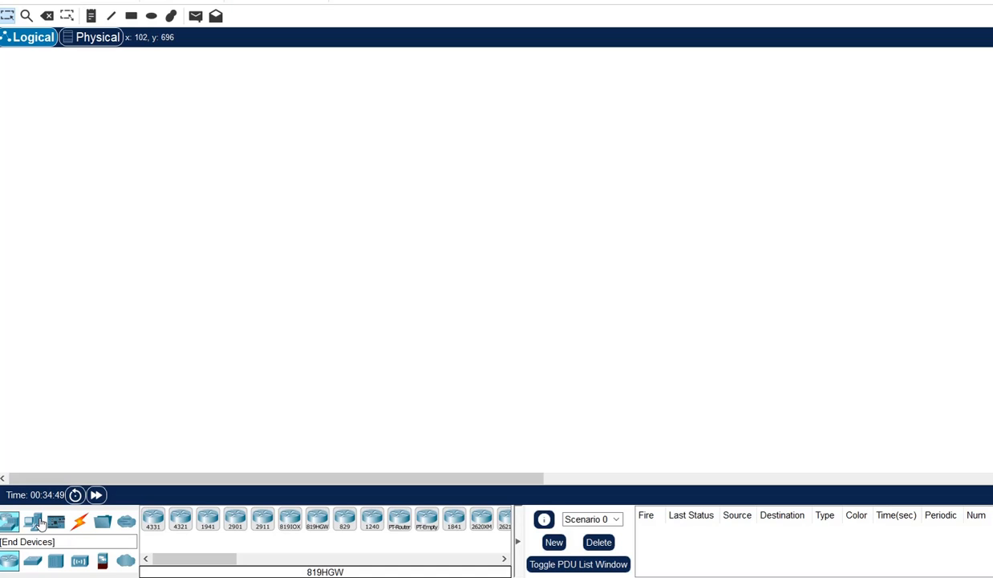
# Place a Server at top centre and PC0 and PC1 at the lower left and right.
pyautogui.click(32, 522)
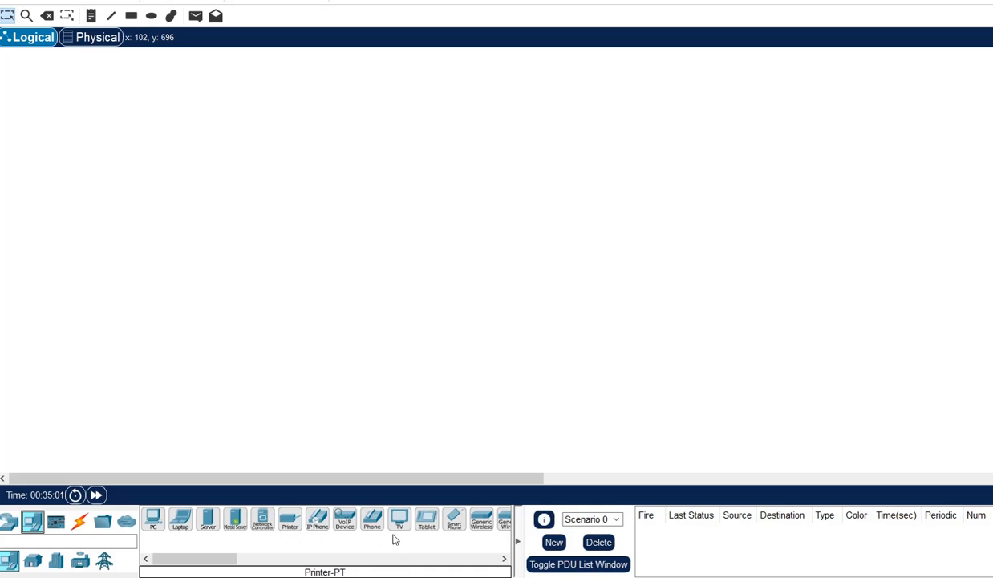
pyautogui.click(205, 519)
pyautogui.moveTo(206, 523); pyautogui.dragTo(206, 522)
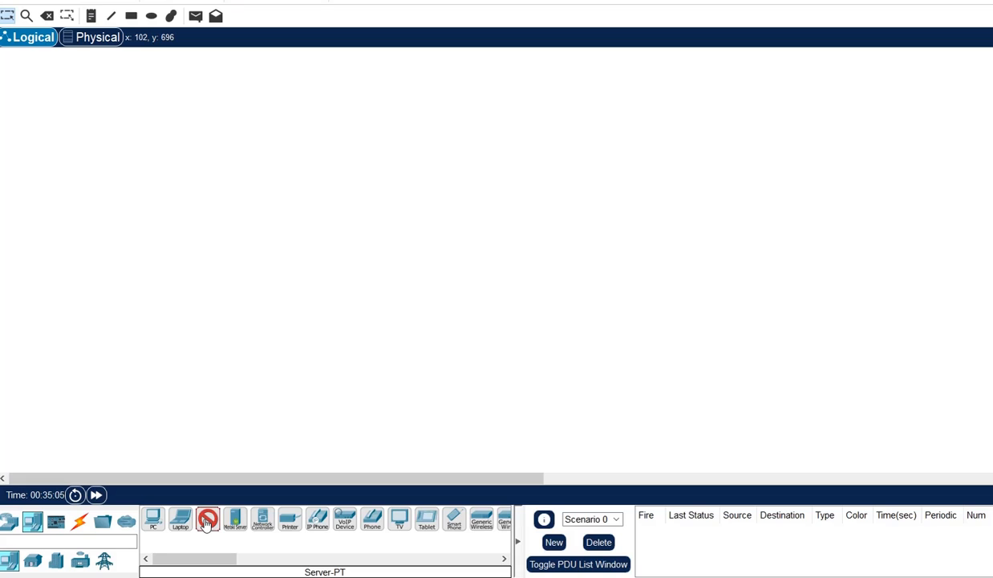
pyautogui.click(429, 102)
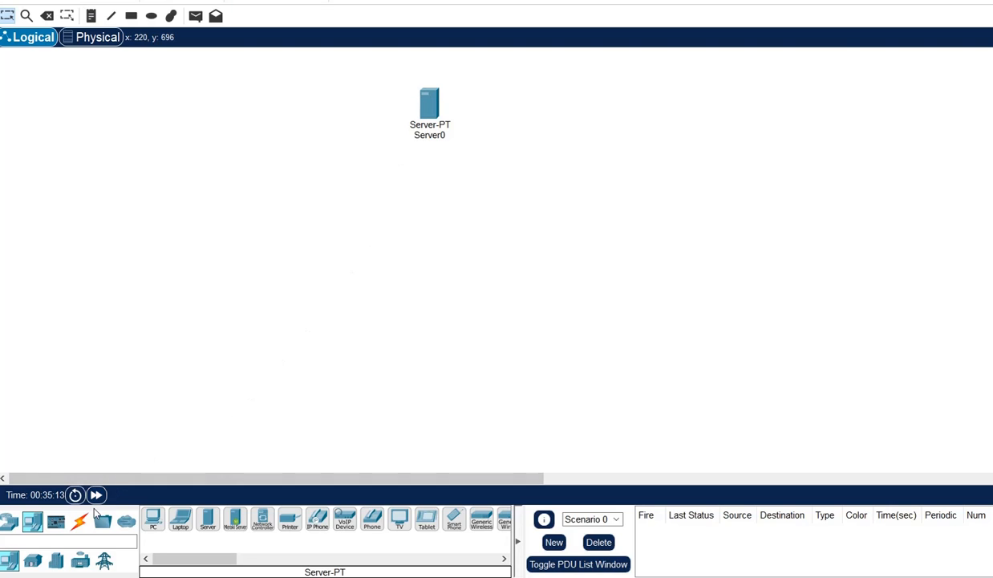
pyautogui.click(152, 521)
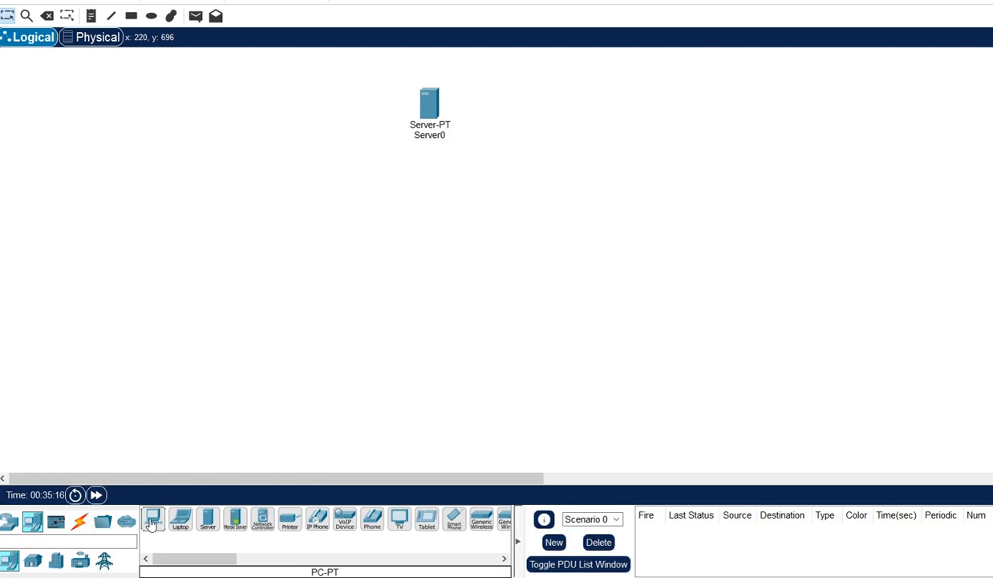
pyautogui.click(274, 374)
pyautogui.click(151, 520)
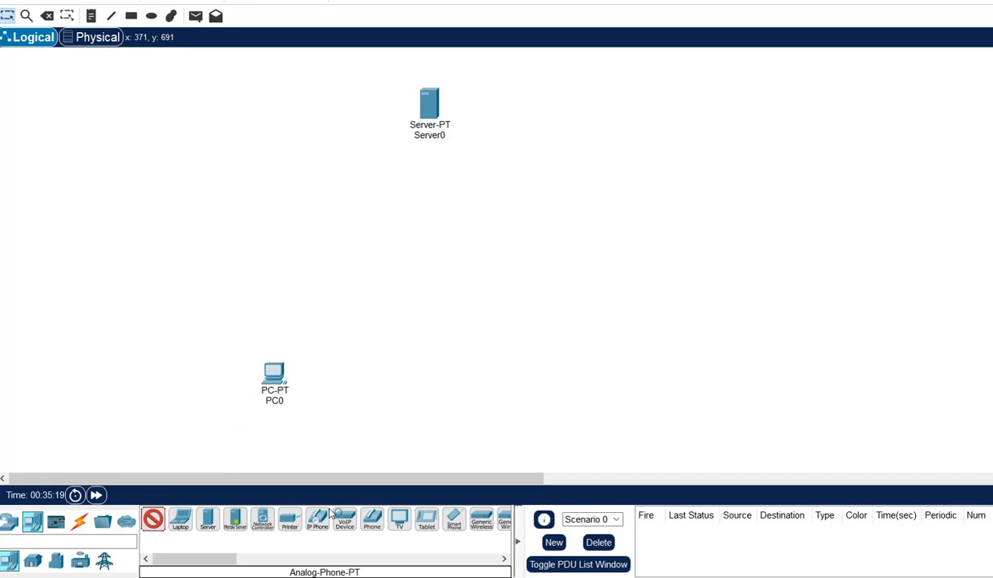
pyautogui.click(597, 379)
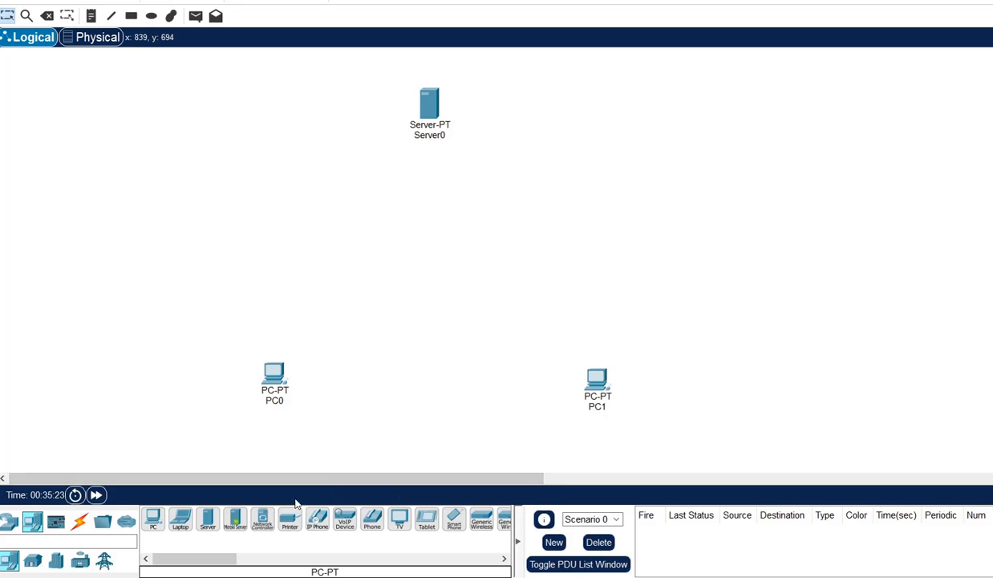
# Add a 2901 router and a 2960 switch between the server and the PCs.
pyautogui.click(6, 522)
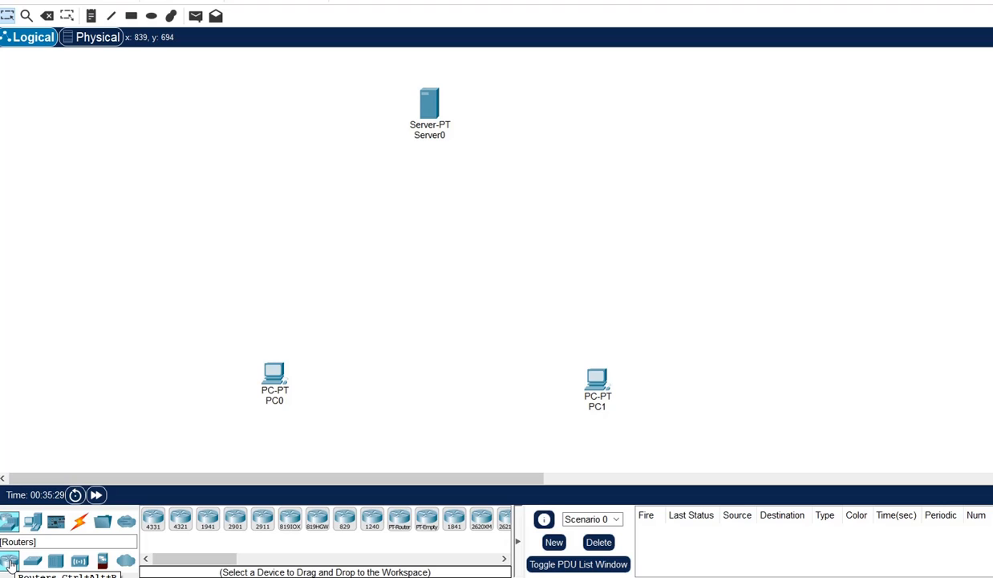
pyautogui.click(236, 520)
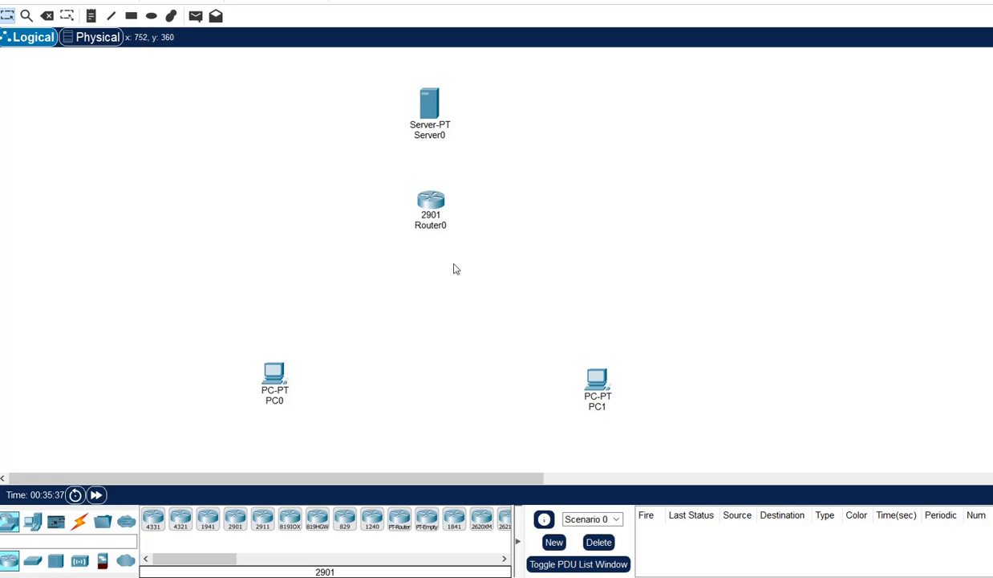
pyautogui.click(36, 561)
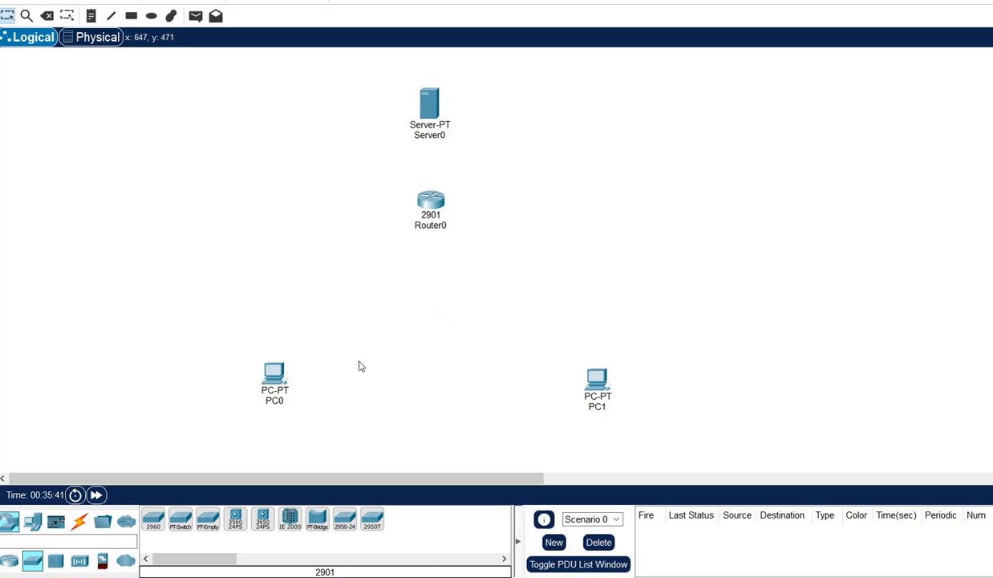
pyautogui.click(154, 518)
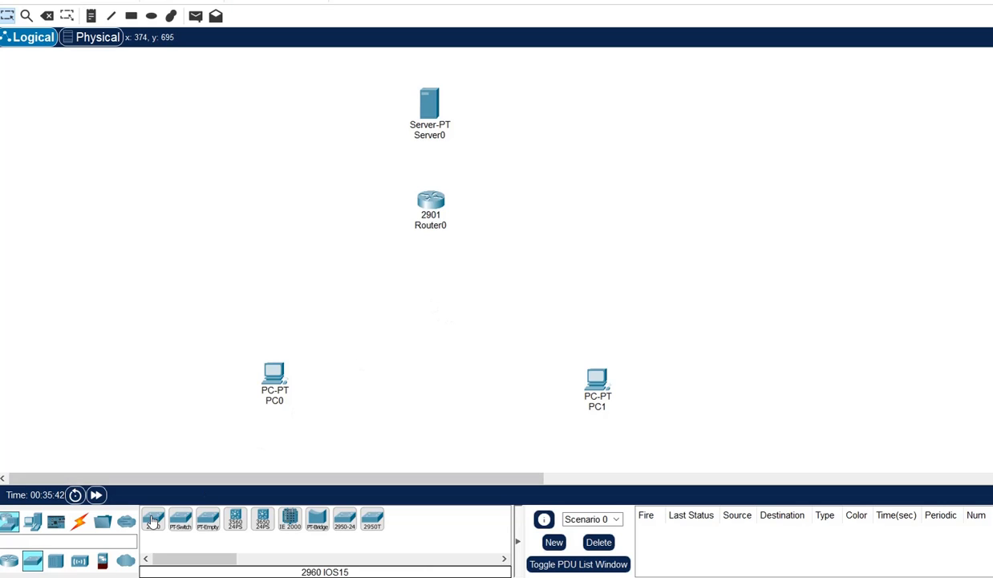
pyautogui.click(427, 290)
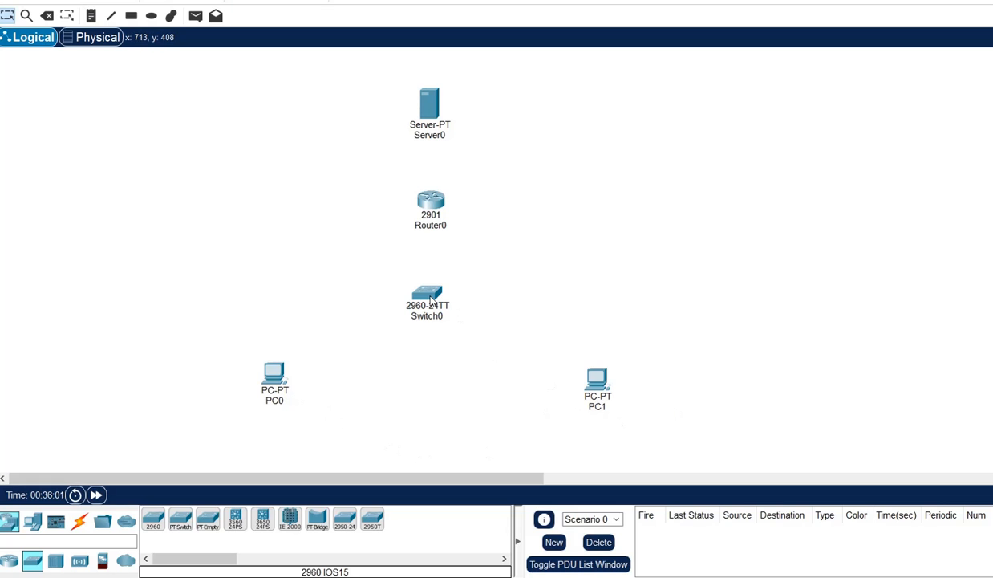
# Cable PC0 and PC1 to Switch0 with automatic connection type.
pyautogui.click(80, 523)
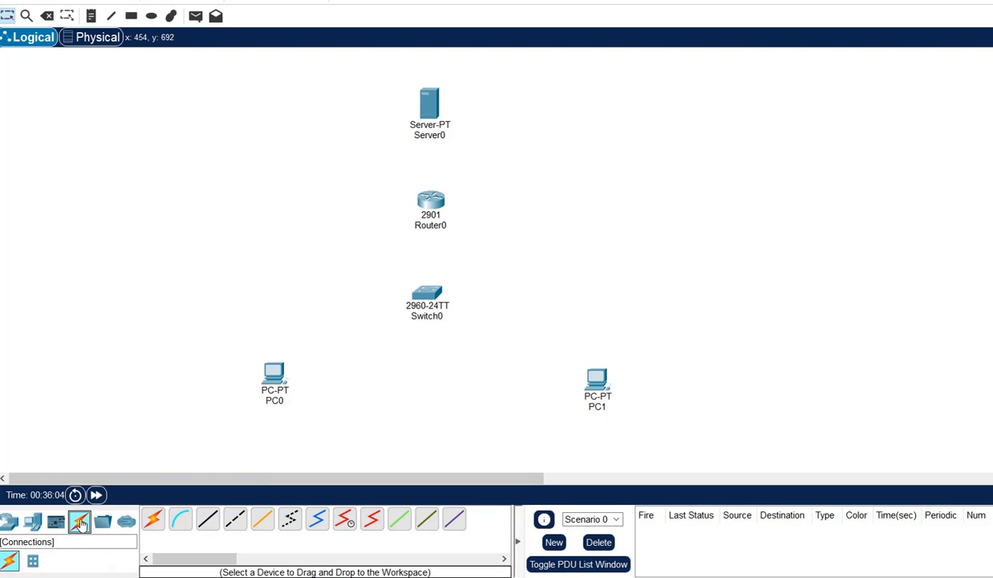
pyautogui.click(151, 519)
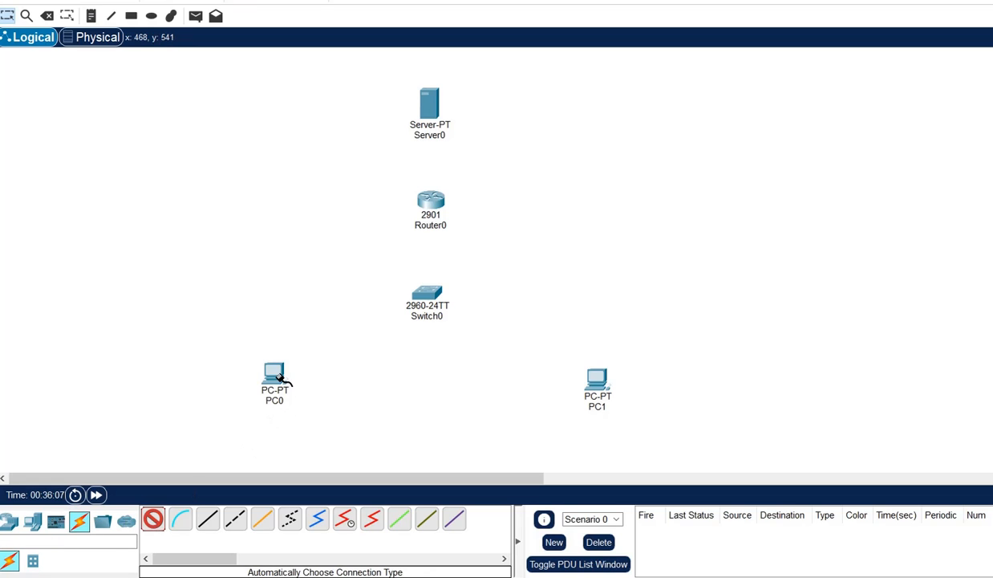
pyautogui.click(277, 374)
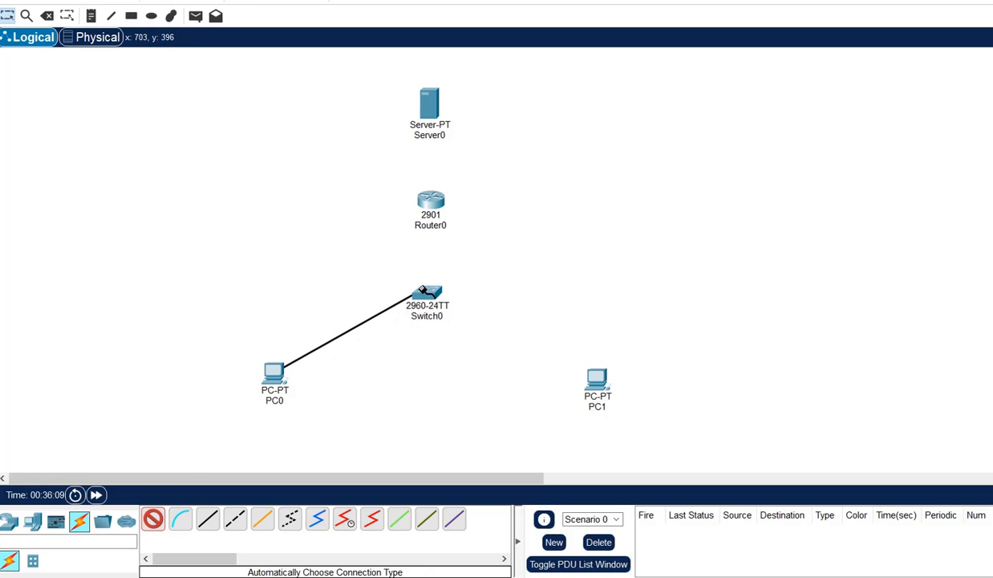
pyautogui.click(423, 291)
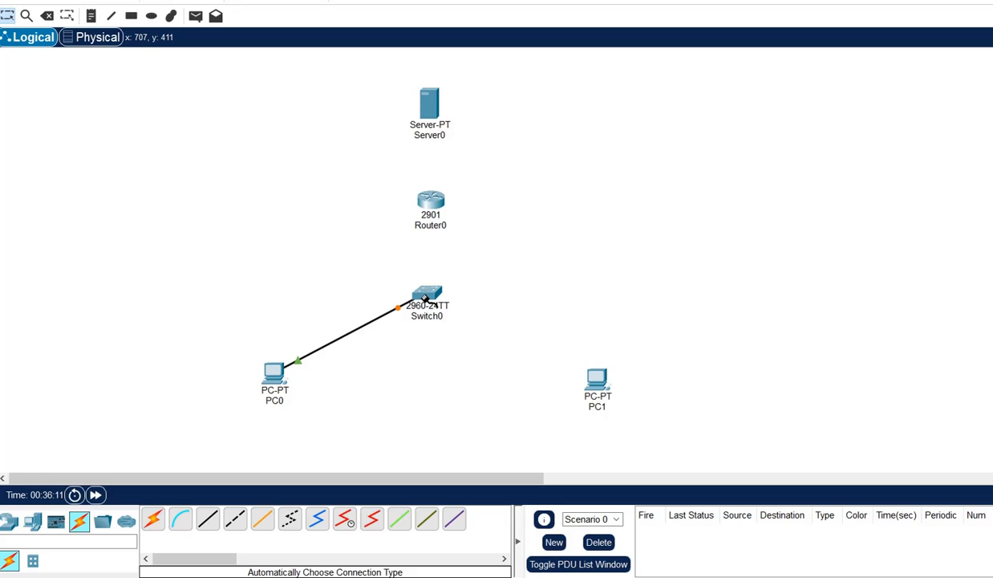
pyautogui.click(157, 520)
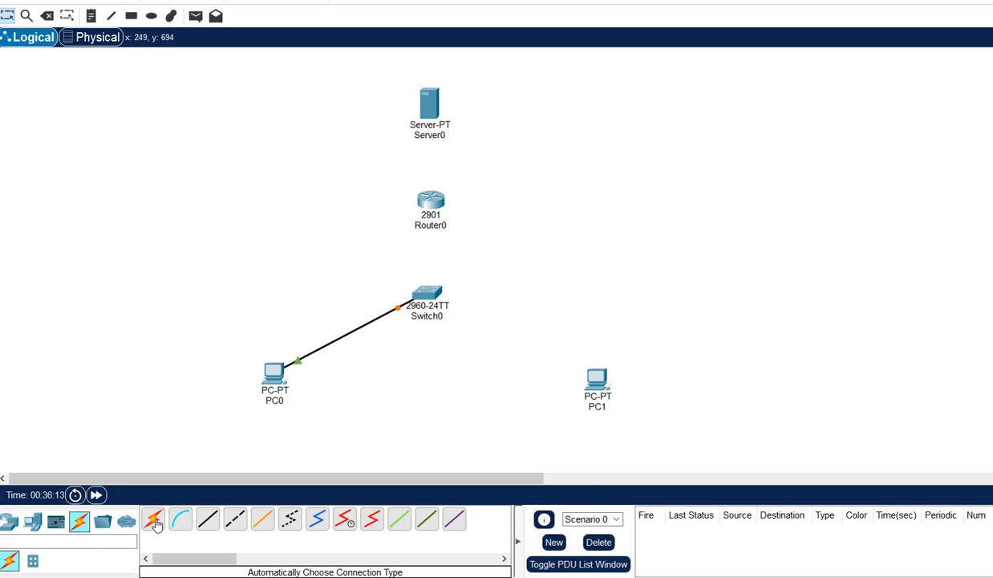
pyautogui.click(597, 378)
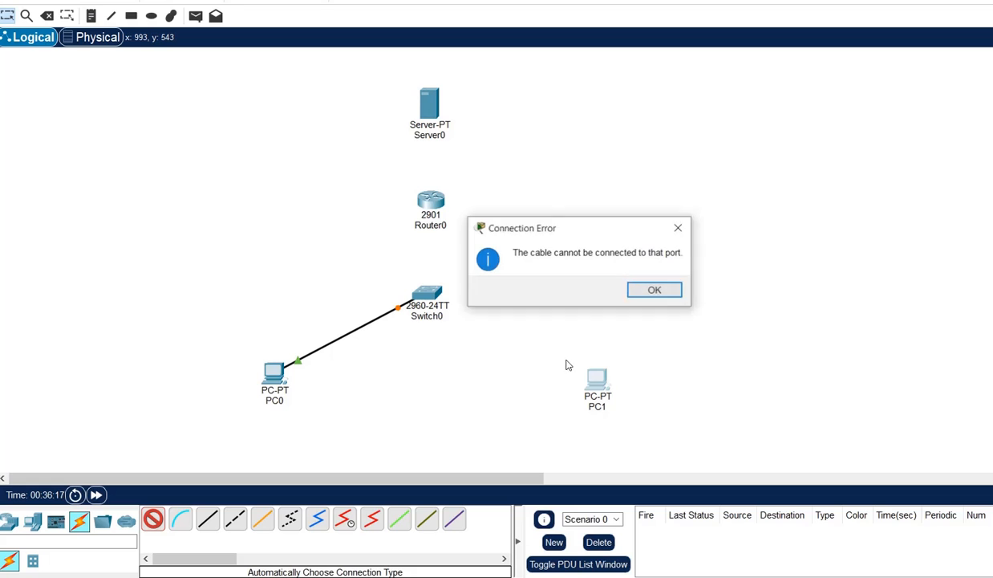
pyautogui.click(652, 291)
pyautogui.click(597, 374)
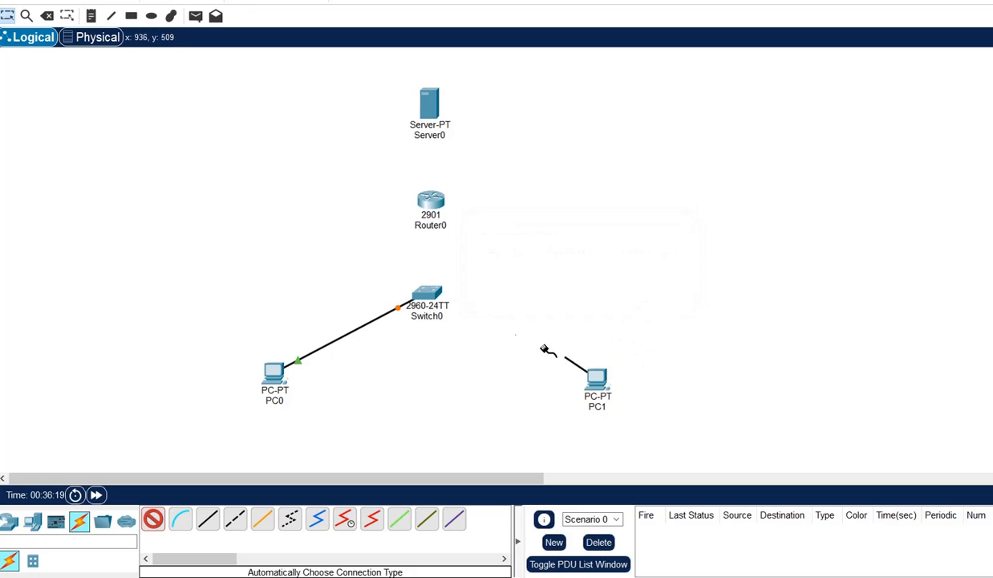
pyautogui.click(435, 296)
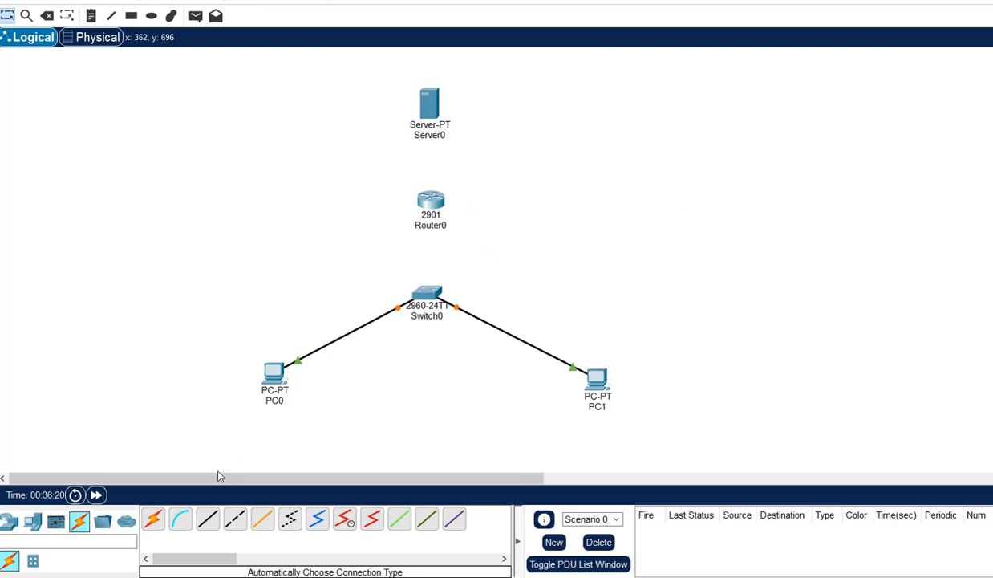
# Cable Server0 to Router0 and Switch0 to Router0 with automatic connection type.
pyautogui.click(152, 518)
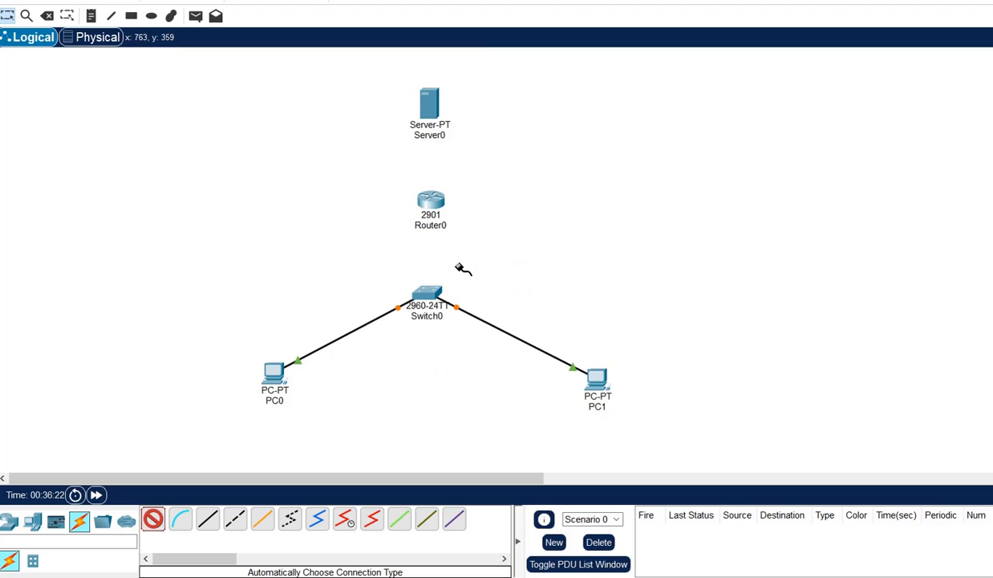
pyautogui.click(430, 103)
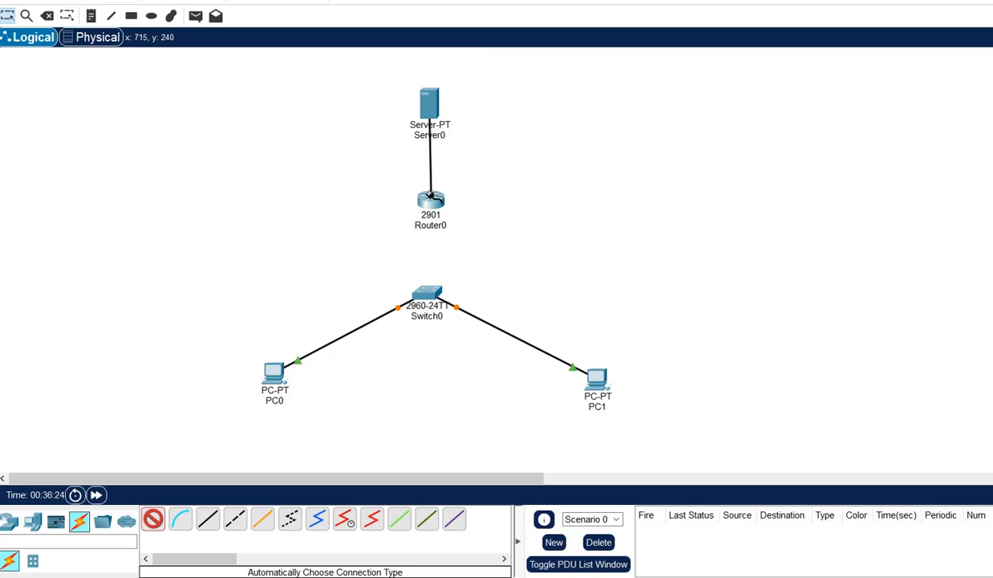
pyautogui.click(430, 197)
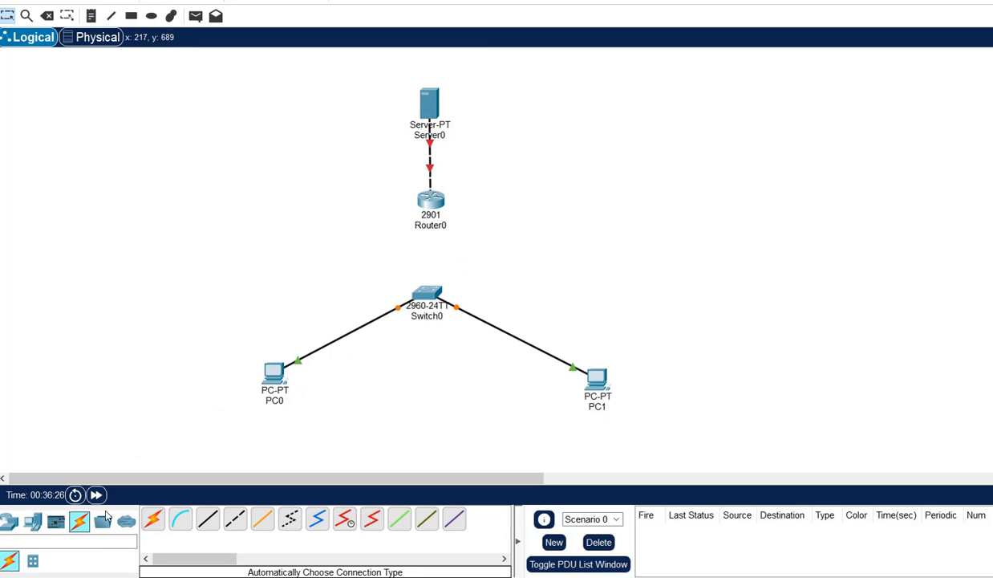
pyautogui.click(155, 521)
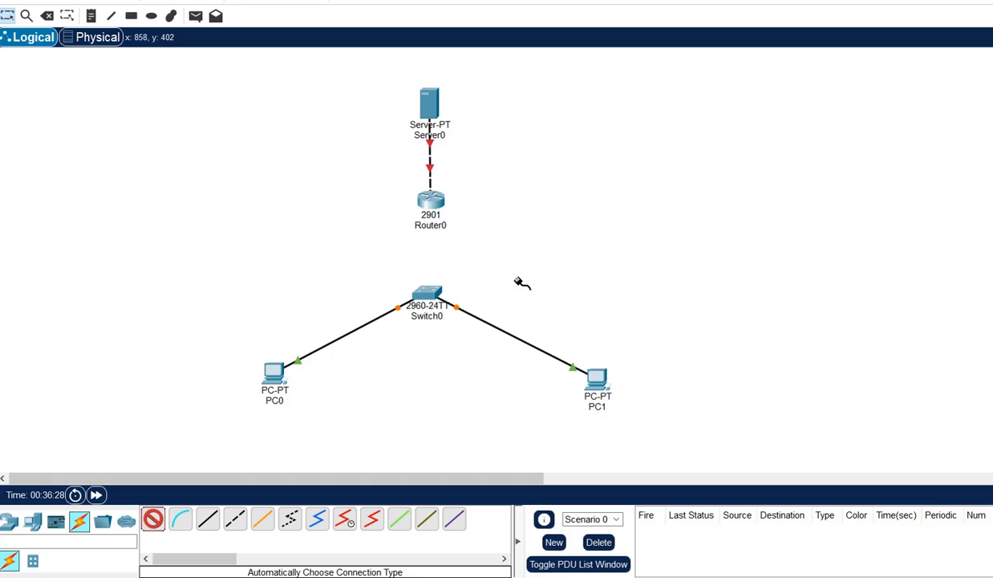
pyautogui.click(430, 293)
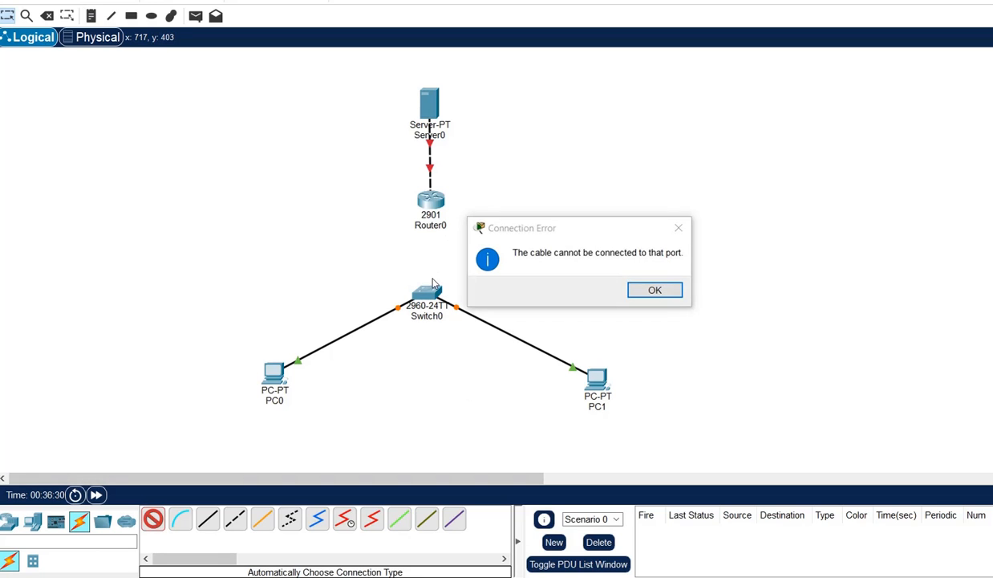
pyautogui.click(656, 288)
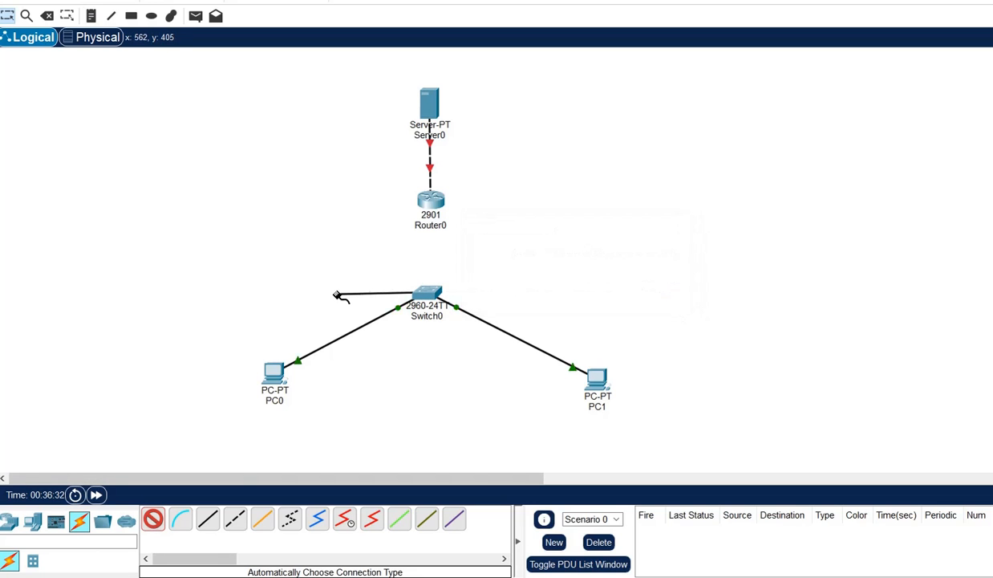
pyautogui.click(425, 295)
pyautogui.click(432, 202)
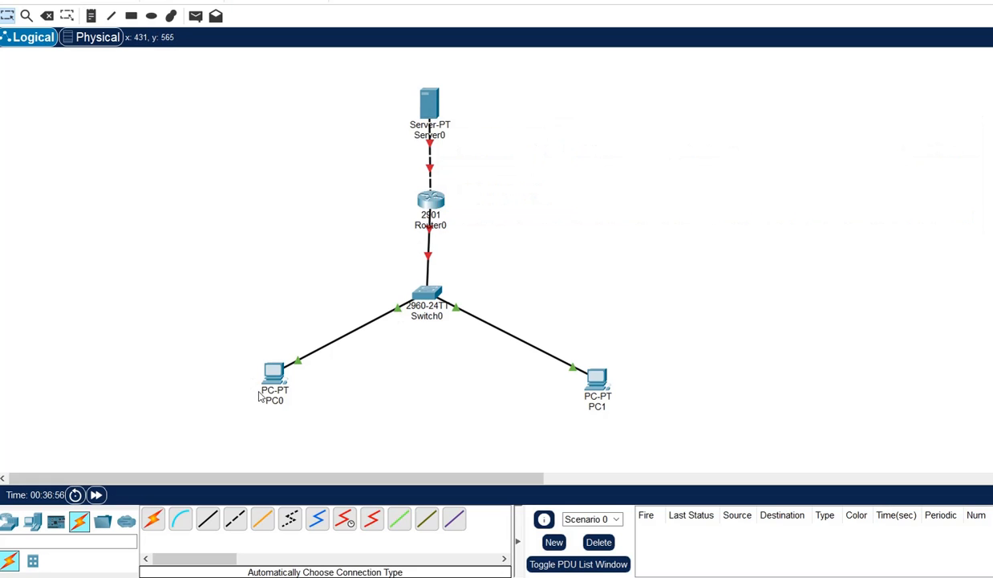
pyautogui.moveTo(259, 396)
pyautogui.click(439, 205)
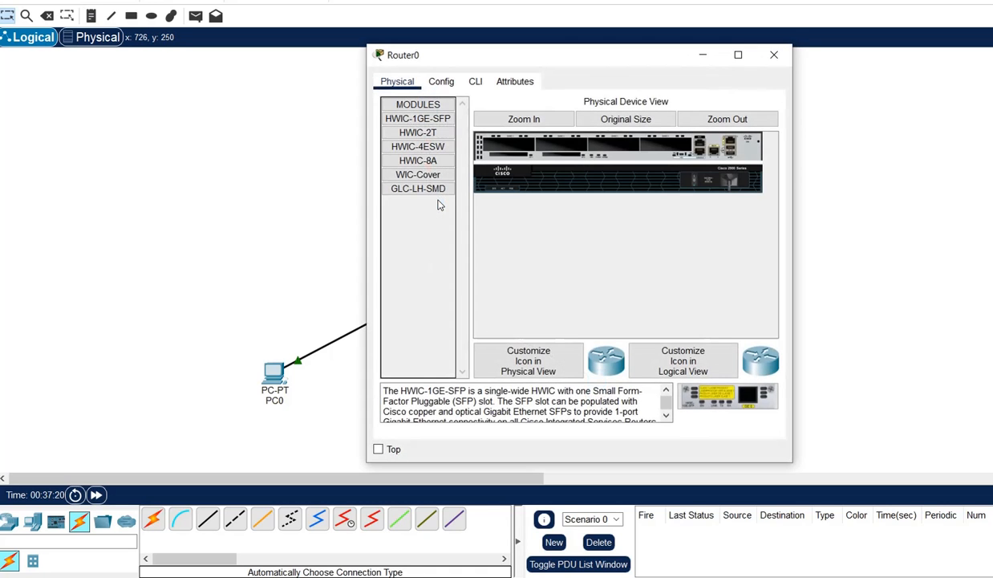
pyautogui.click(440, 84)
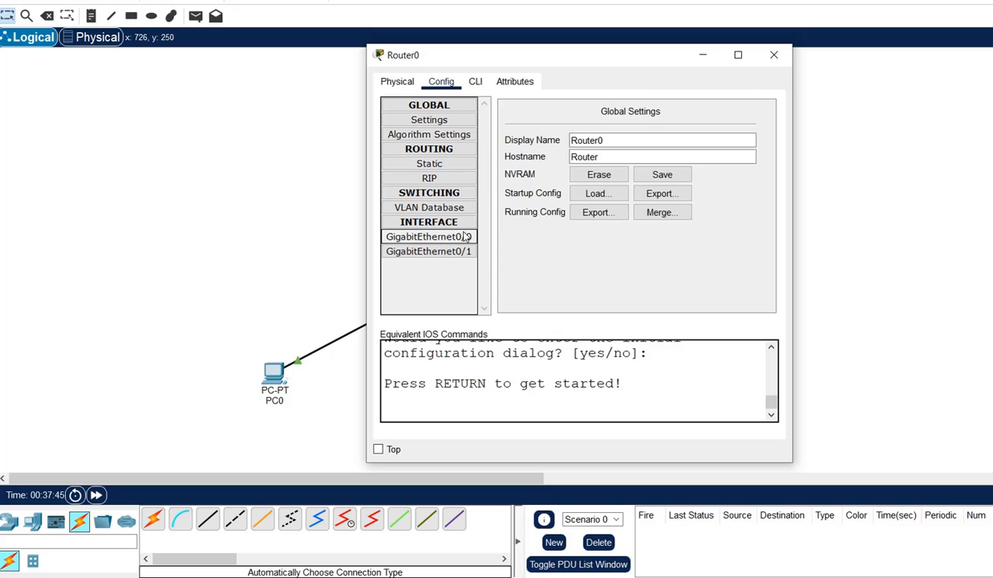
pyautogui.click(710, 61)
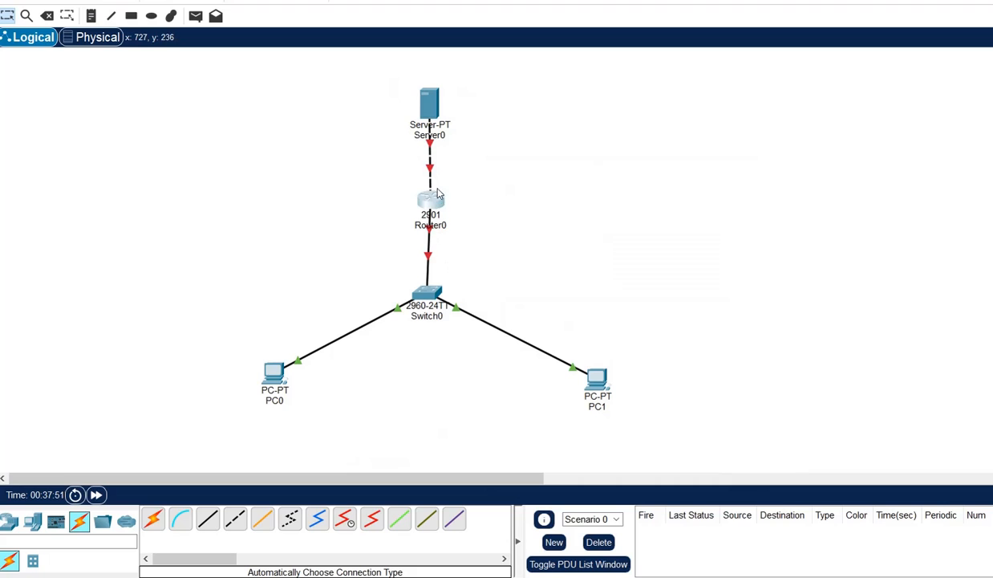
# Check Router0's info popup and open its configuration window.
pyautogui.moveTo(430, 170)
pyautogui.moveTo(431, 197)
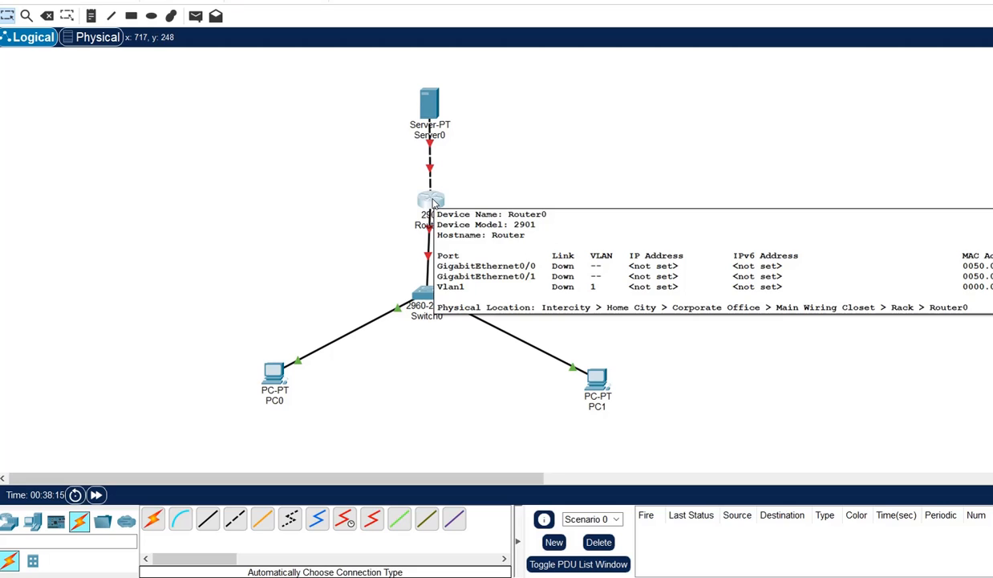
pyautogui.click(431, 203)
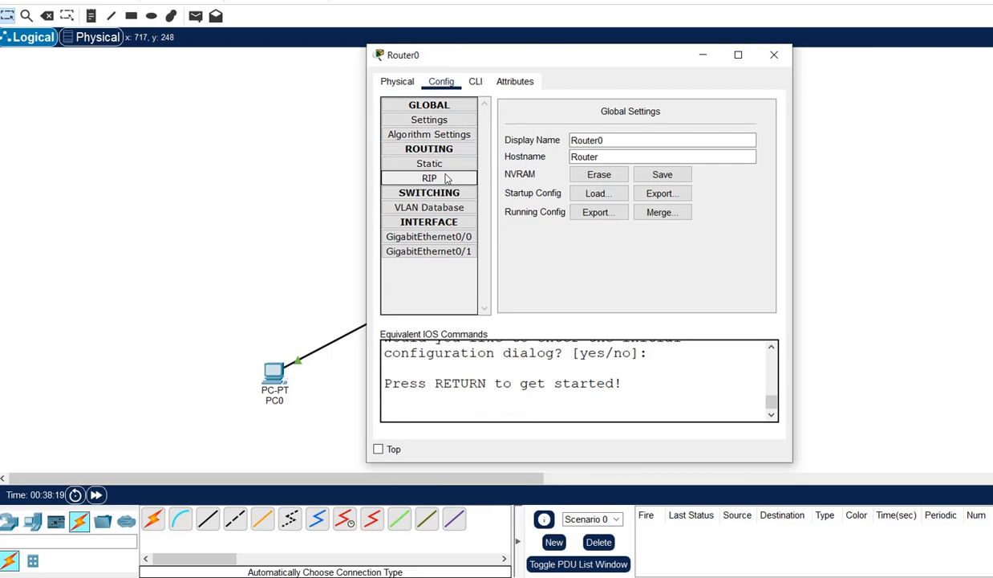
# Assign GigabitEthernet0/0 IP 10.10.10.1 with default mask 255.0.0.0 and set Port Status On.
pyautogui.click(454, 239)
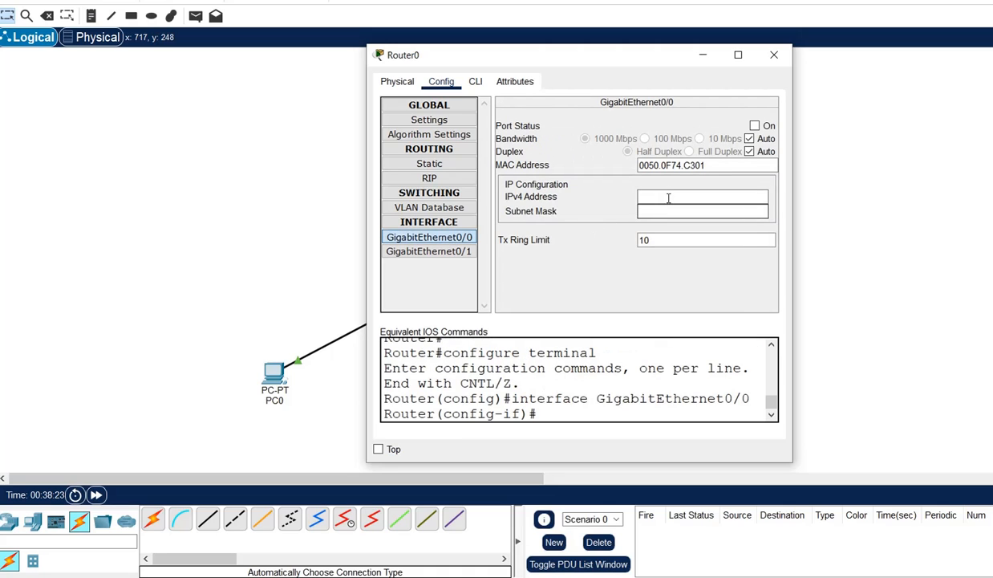
pyautogui.click(668, 198)
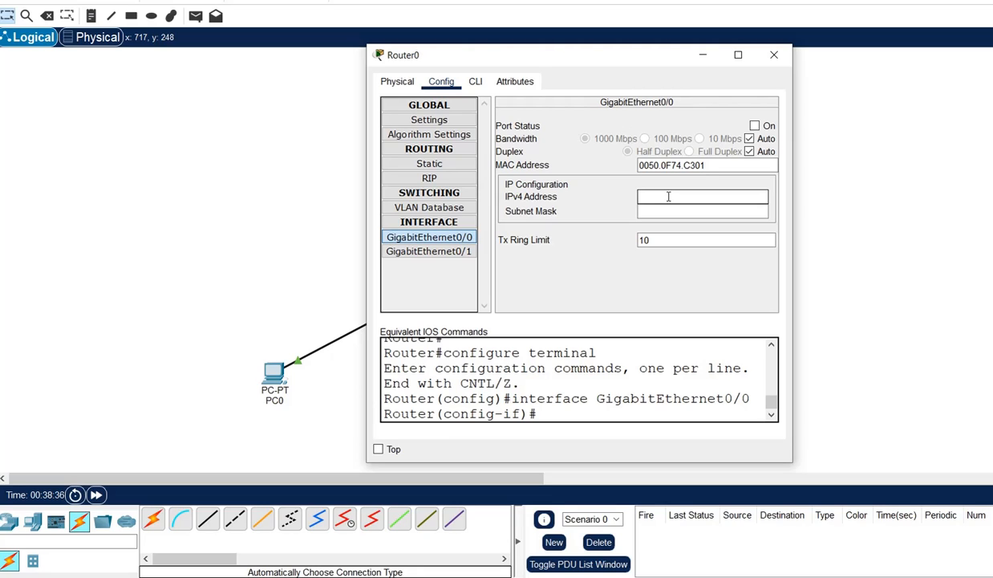
pyautogui.write('10.10.10.1')
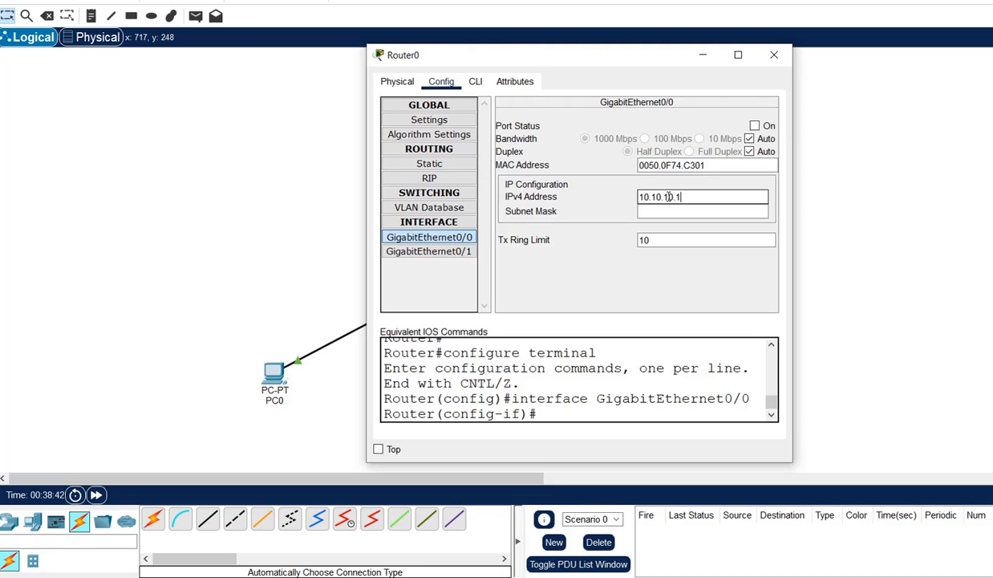
pyautogui.click(693, 211)
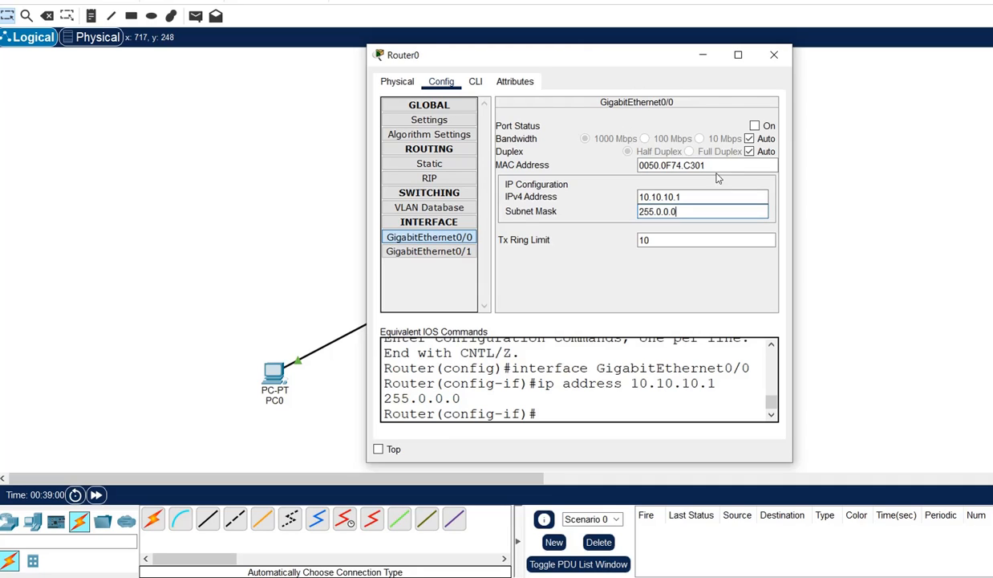
pyautogui.click(755, 126)
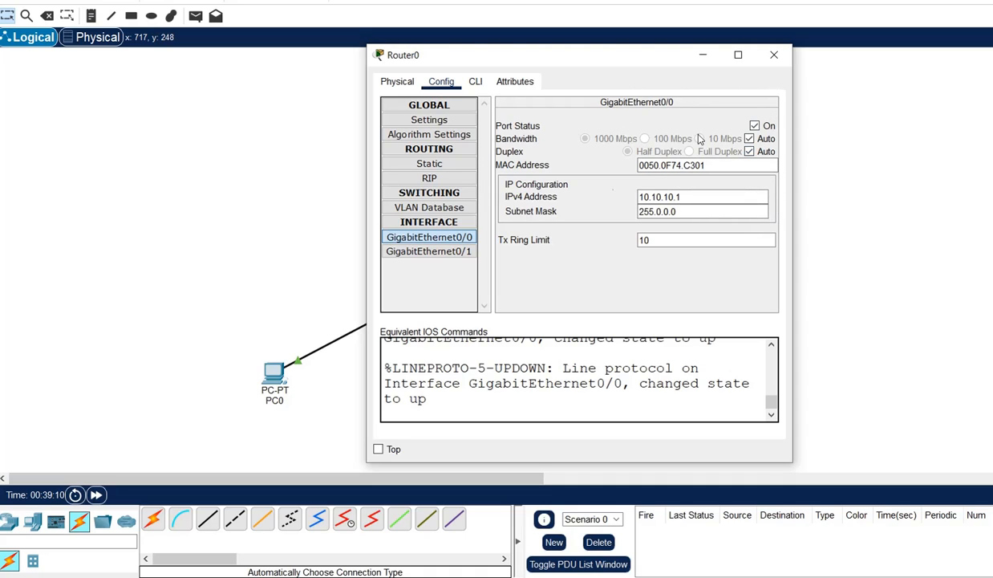
# Set GigabitEthernet0/1 to 192.168.0.1, mask 255.255.255.0, port on, then close Router0.
pyautogui.click(463, 252)
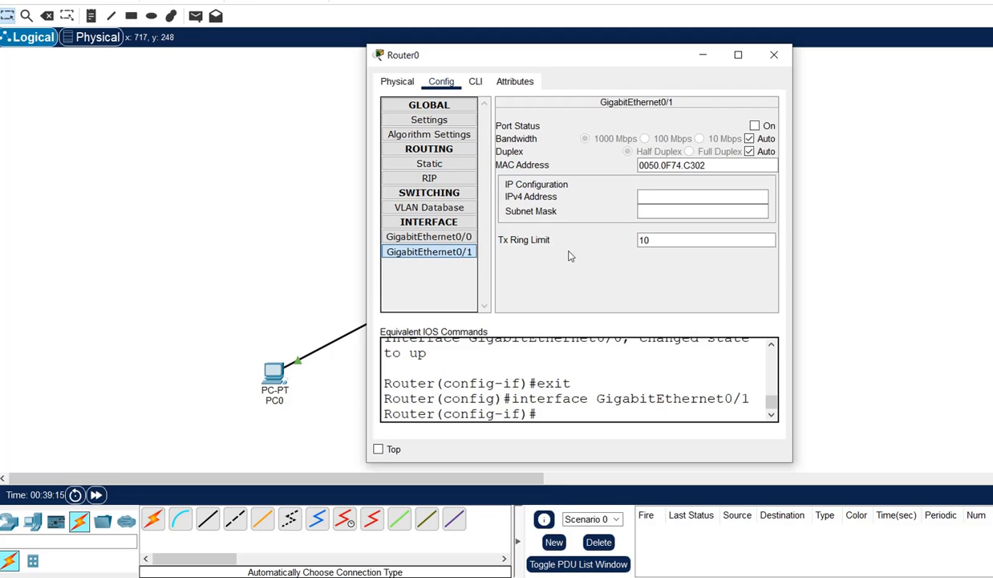
pyautogui.moveTo(616, 65); pyautogui.dragTo(833, 98)
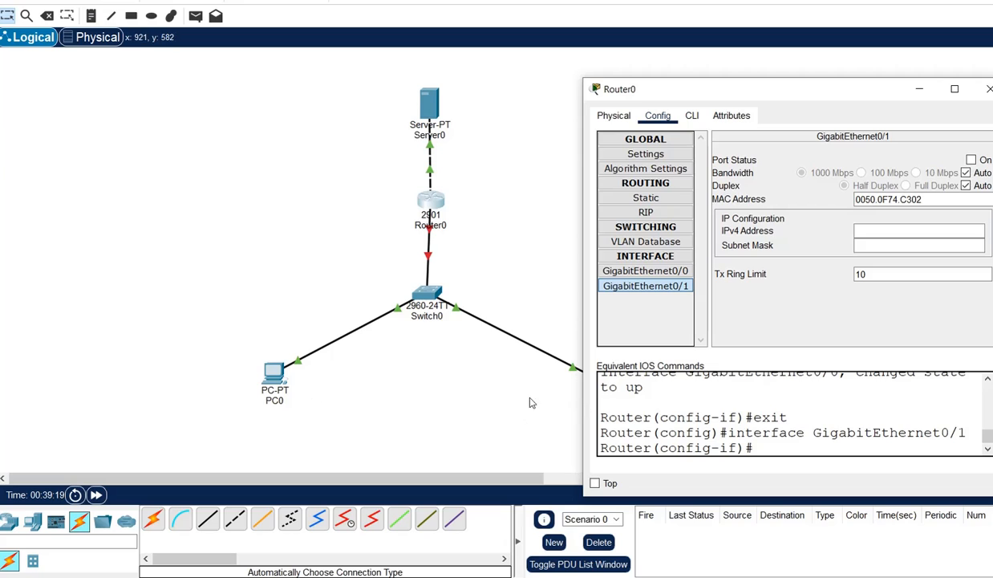
pyautogui.click(895, 232)
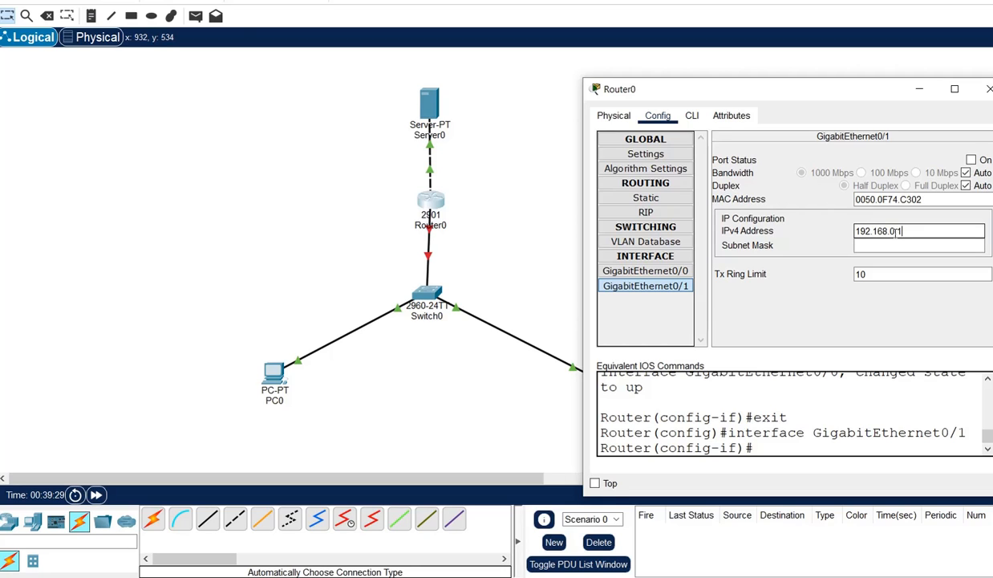
pyautogui.click(893, 246)
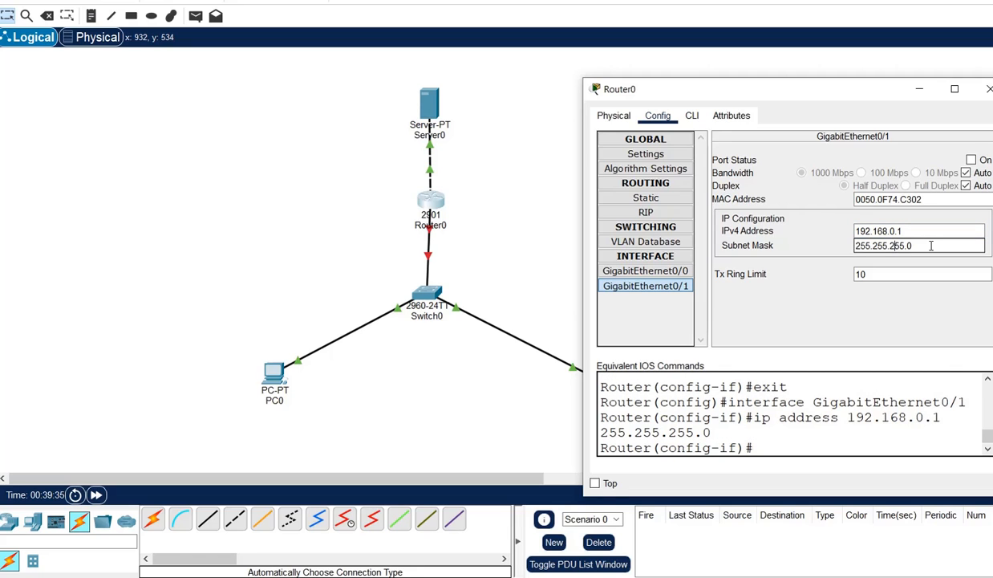
pyautogui.moveTo(919, 232); pyautogui.dragTo(856, 231)
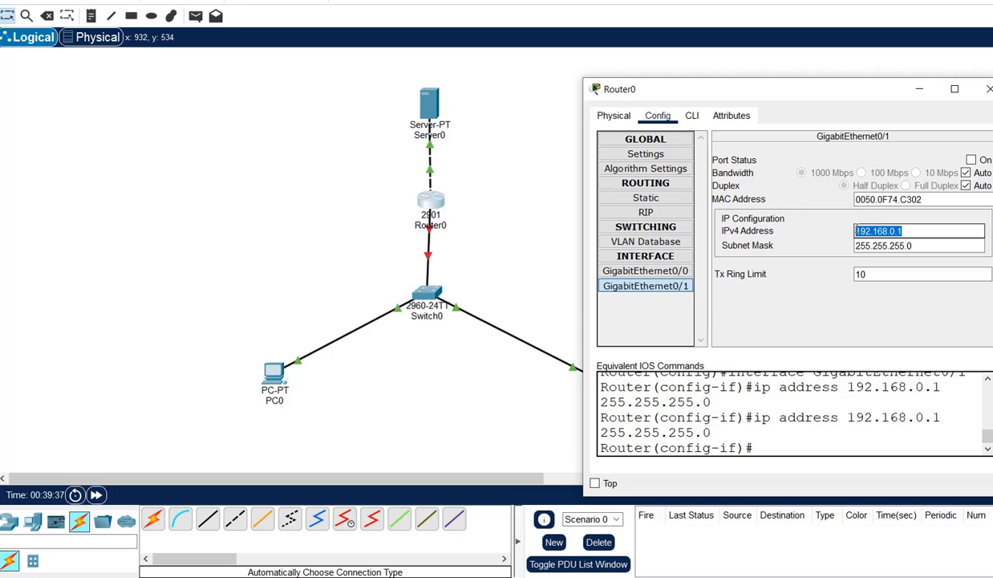
pyautogui.moveTo(943, 246); pyautogui.dragTo(857, 247)
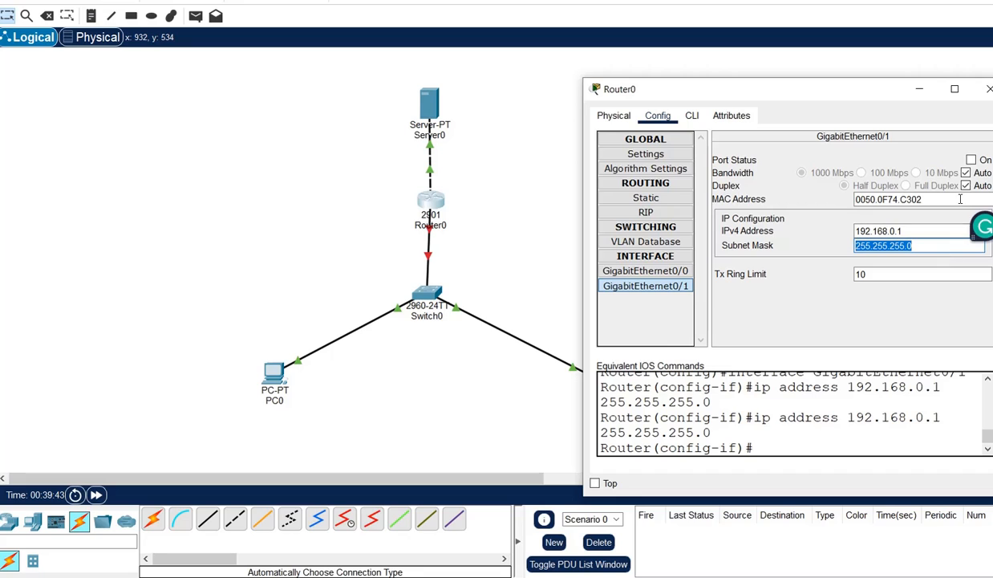
pyautogui.click(972, 160)
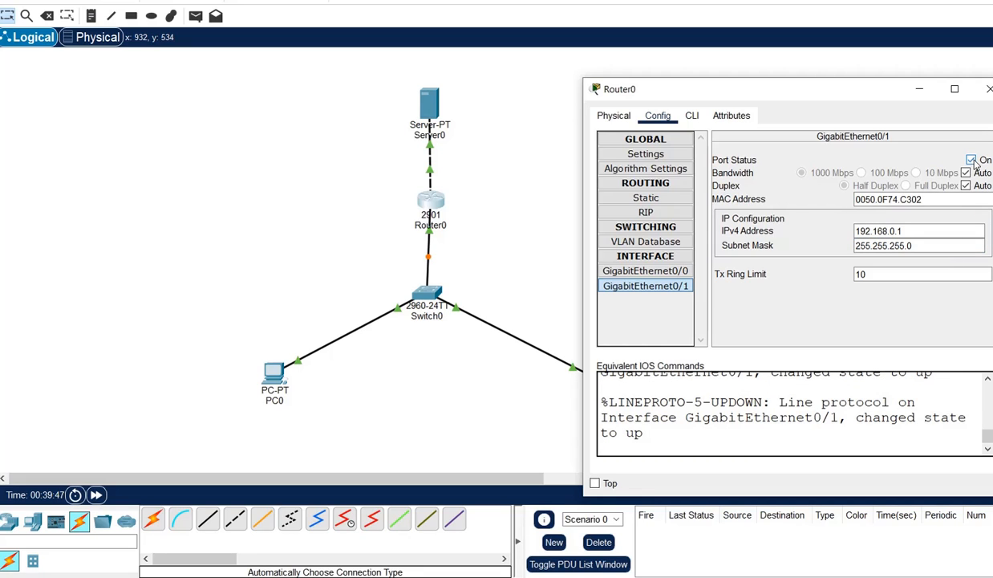
pyautogui.click(990, 89)
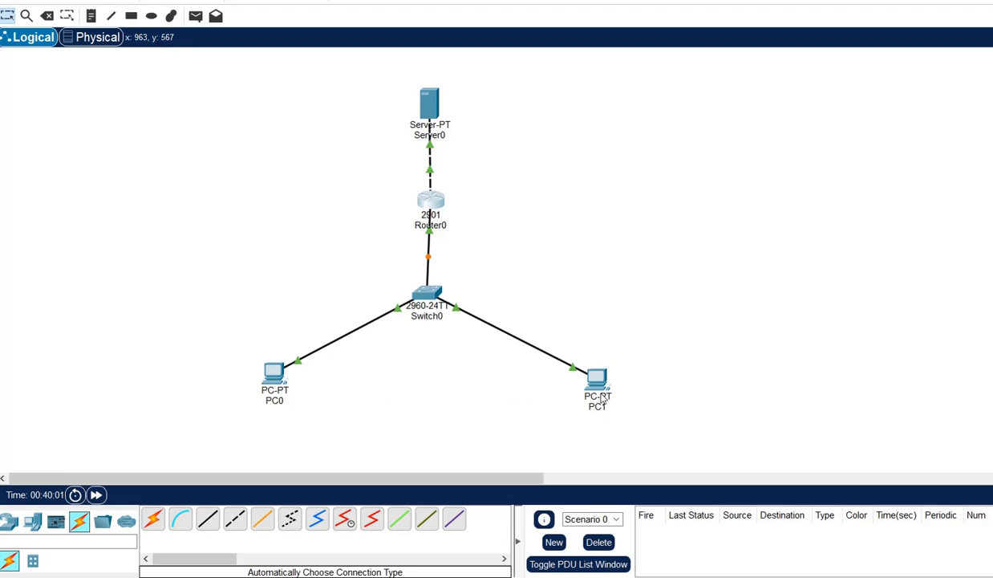
# Open PC0's Config tab and view its FastEthernet0 interface settings.
pyautogui.click(278, 375)
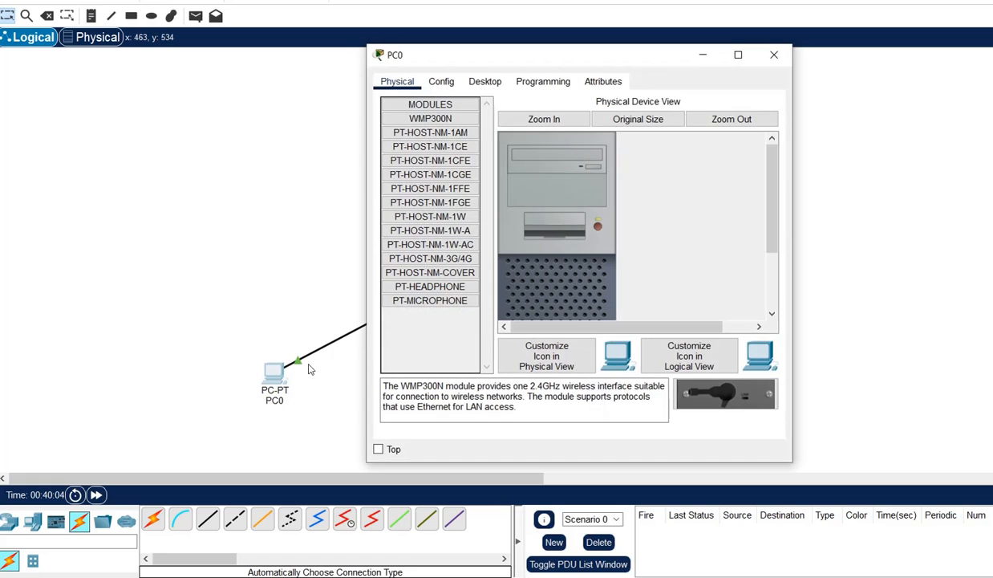
pyautogui.click(440, 84)
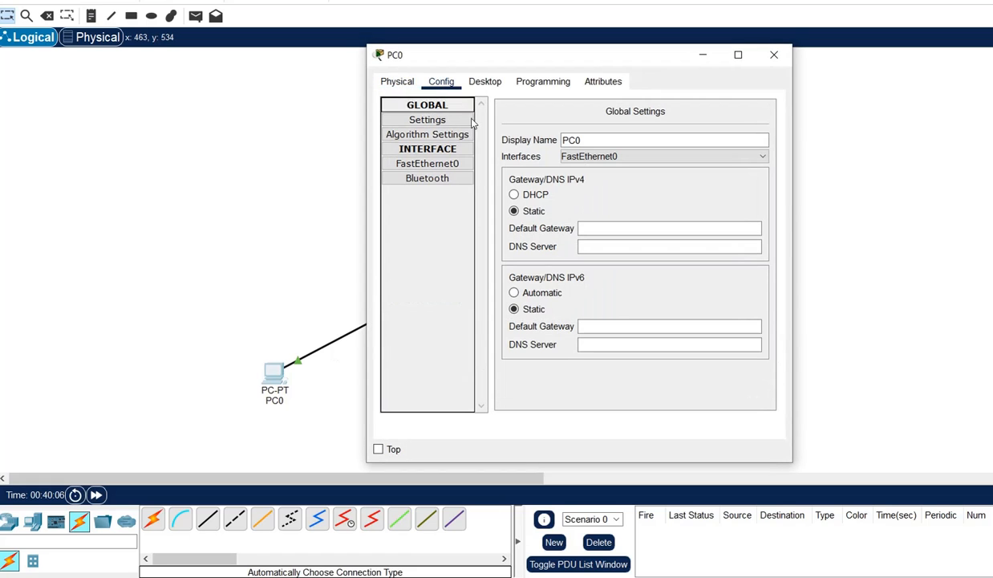
pyautogui.click(605, 228)
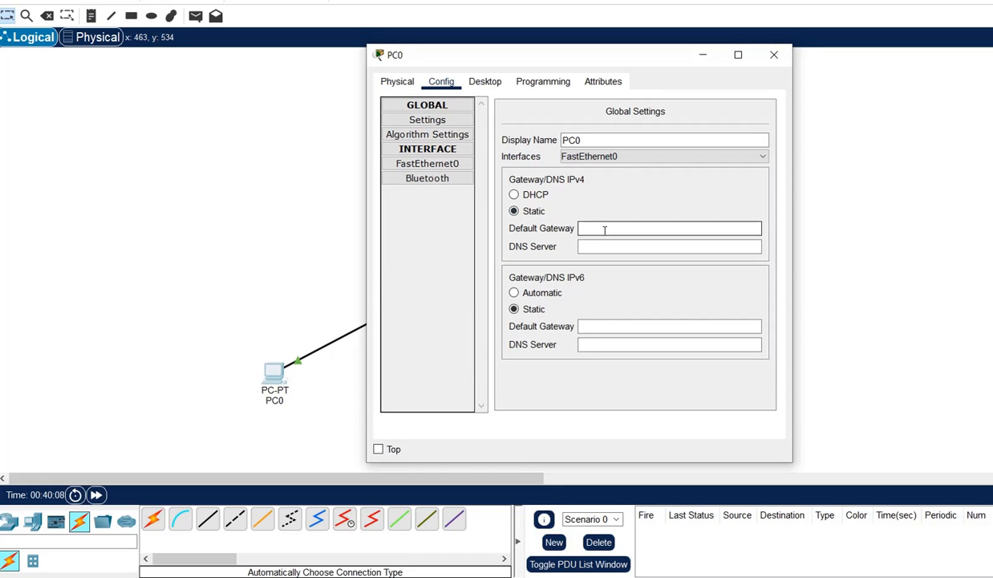
pyautogui.click(442, 164)
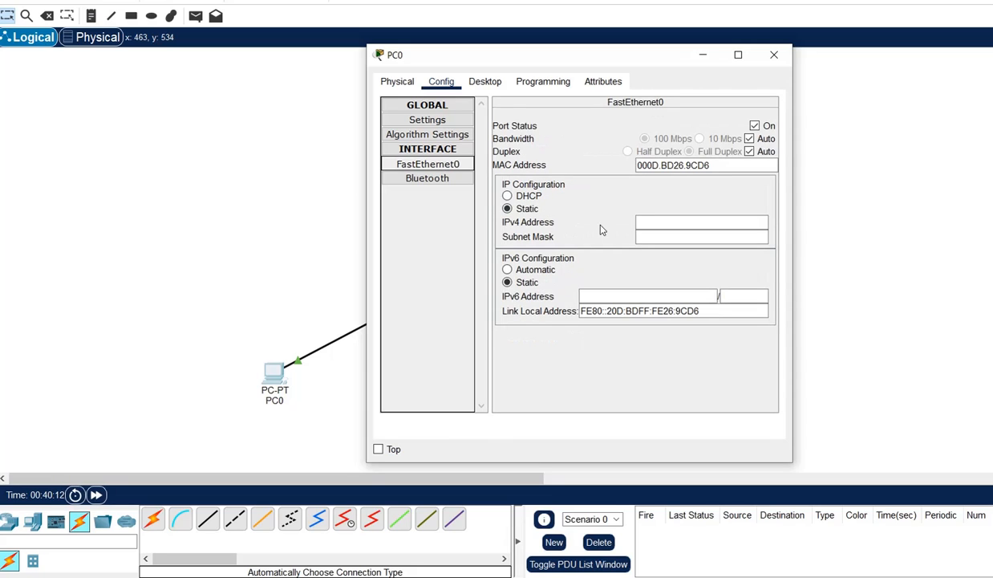
pyautogui.click(646, 223)
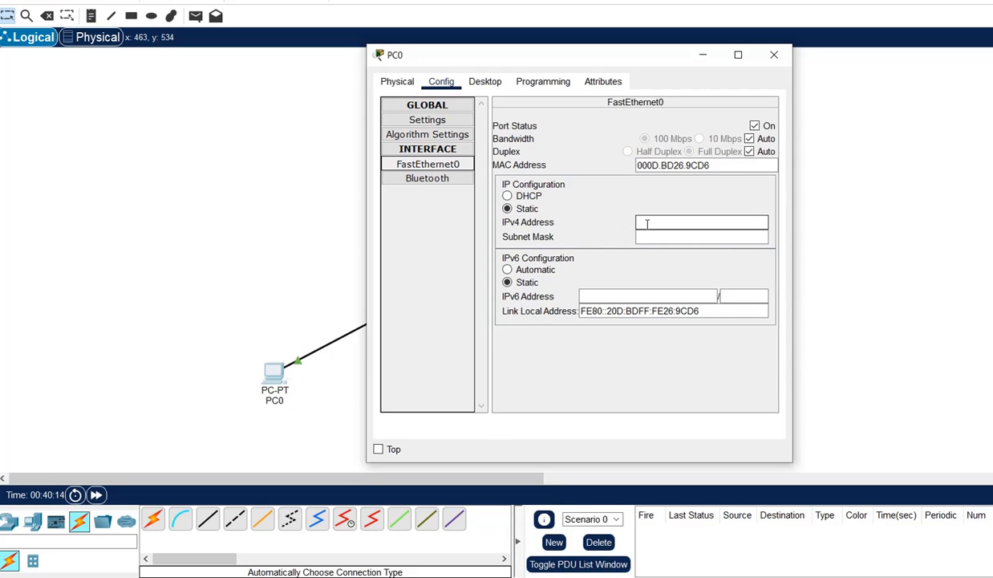
# In PC0's IP Configuration enter 192.168.0.2, mask 255.255.255.0, gateway 192.168.0.1.
pyautogui.click(485, 83)
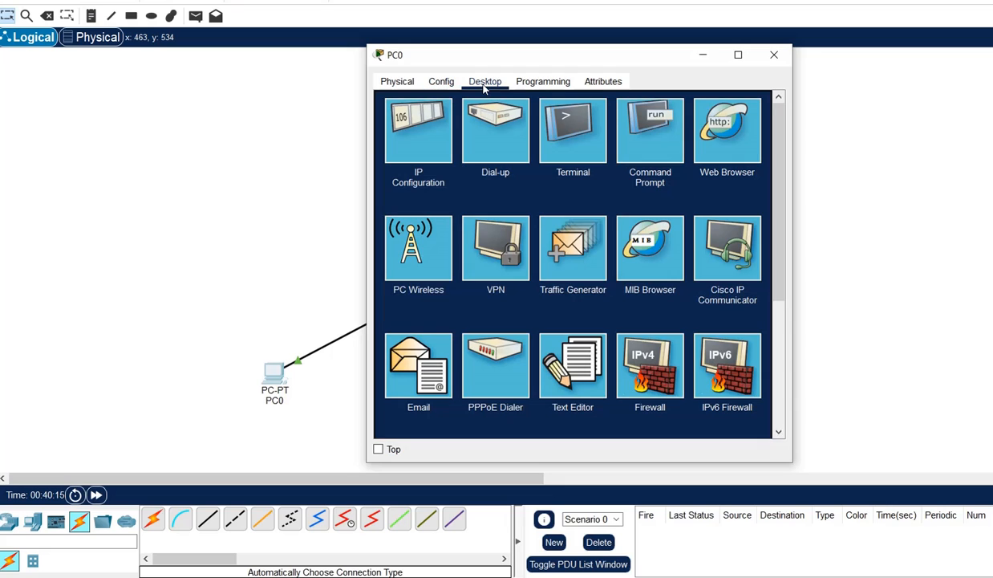
pyautogui.click(408, 117)
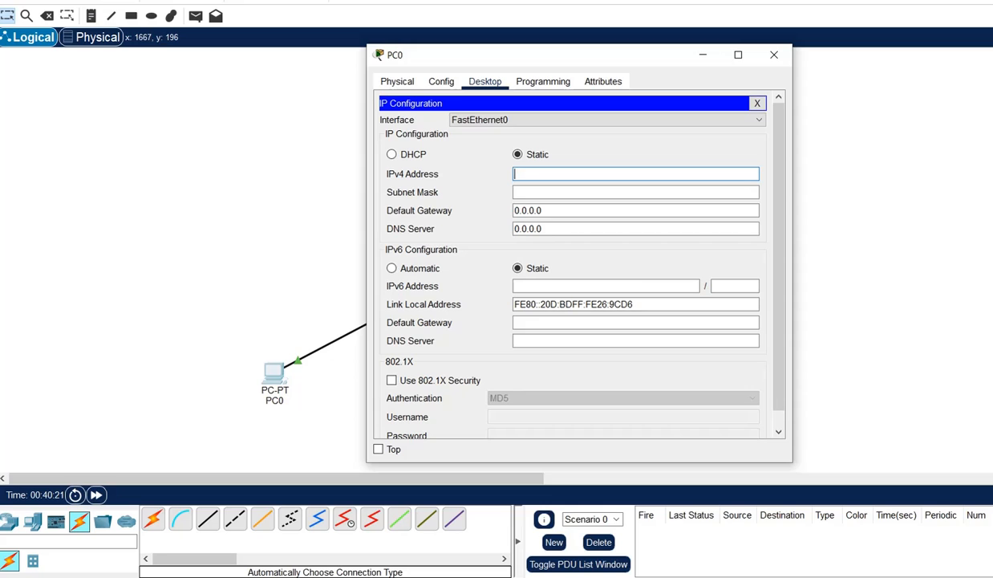
pyautogui.write('192.168.0.2')
pyautogui.click(607, 193)
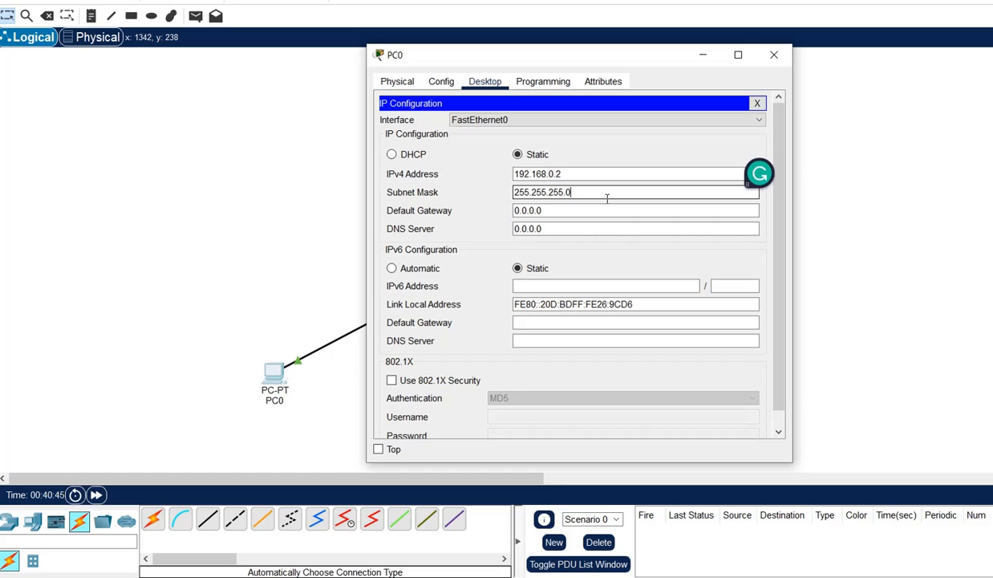
pyautogui.press('Tab')
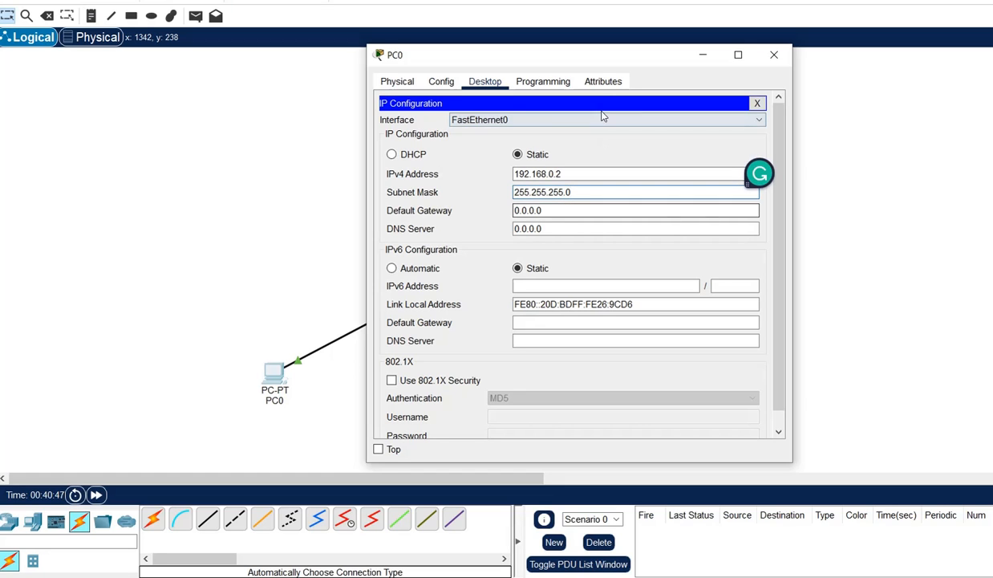
pyautogui.moveTo(603, 60); pyautogui.dragTo(739, 78)
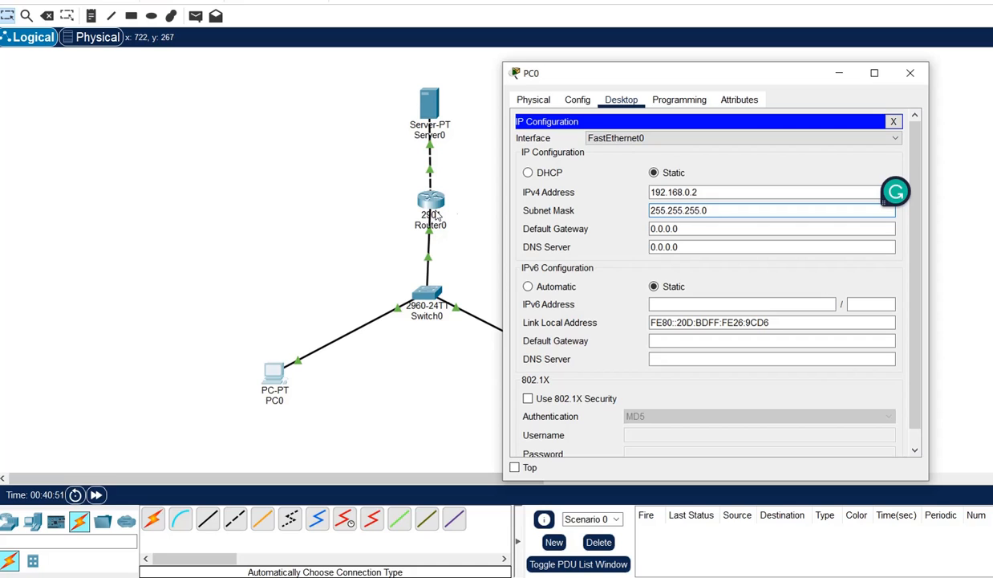
pyautogui.moveTo(685, 228); pyautogui.dragTo(624, 228)
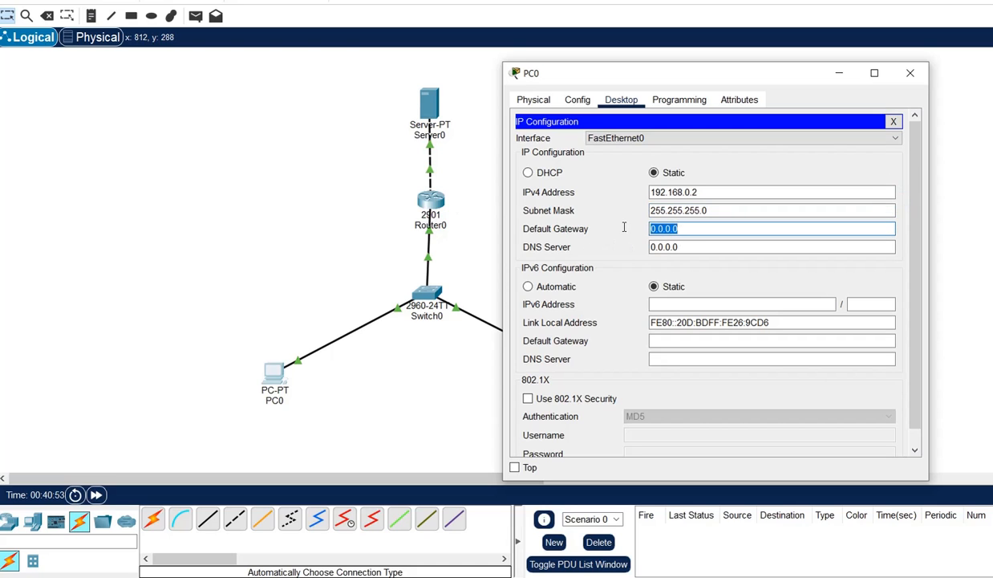
pyautogui.write('192.168.0.1')
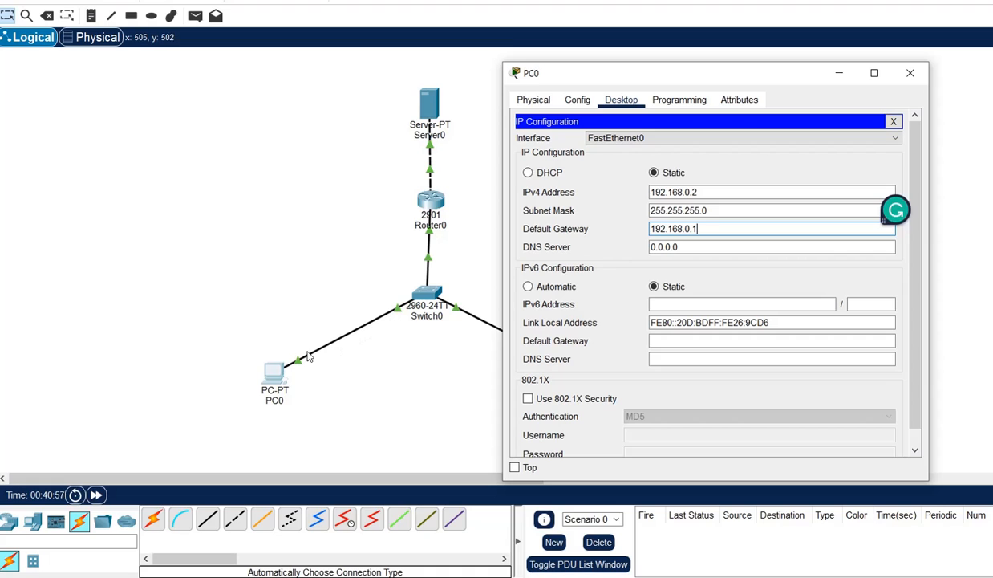
pyautogui.moveTo(645, 84); pyautogui.dragTo(796, 65)
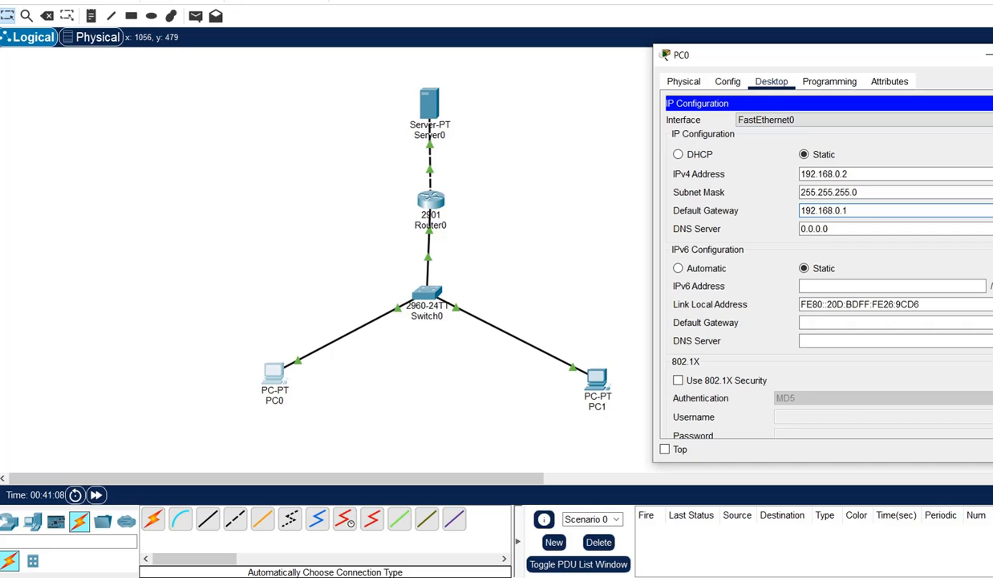
# Close PC0 and bring up PC1's Desktop IP Configuration tool.
pyautogui.click(992, 55)
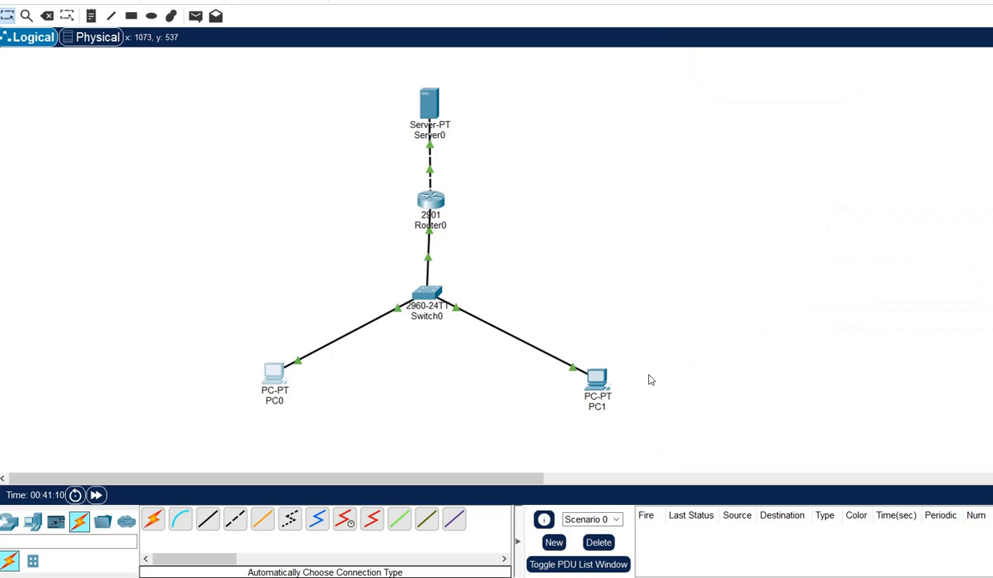
pyautogui.click(597, 385)
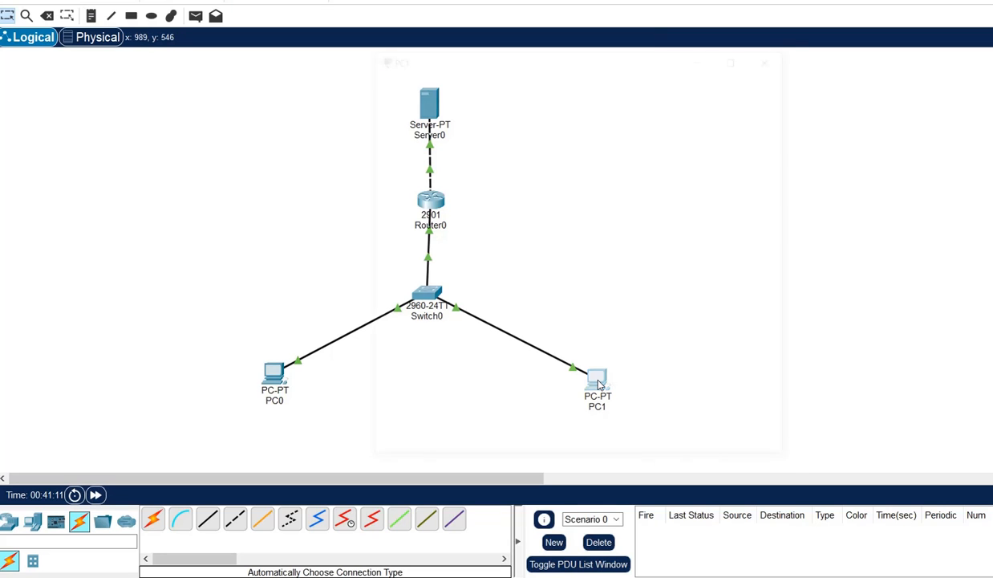
pyautogui.click(497, 88)
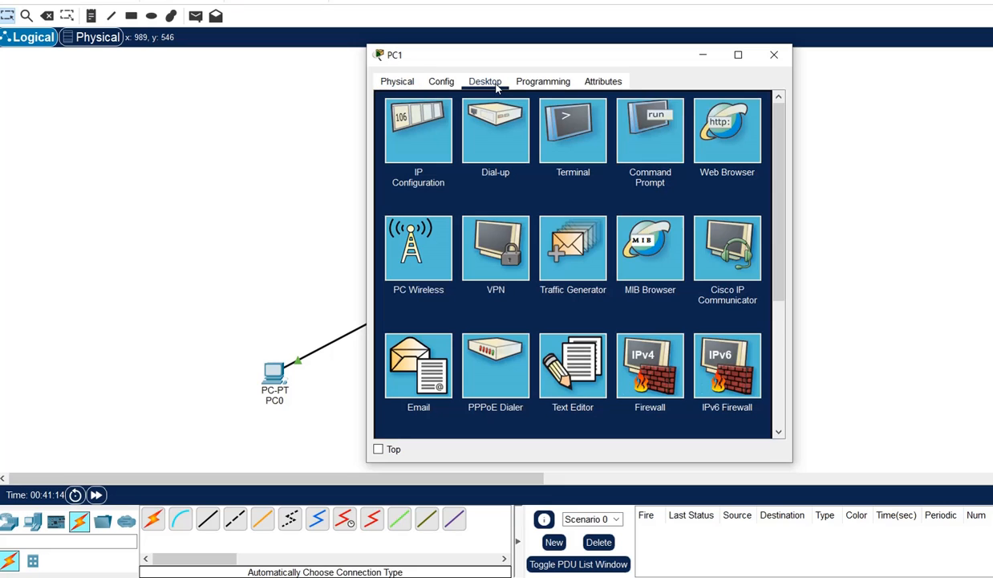
pyautogui.click(420, 130)
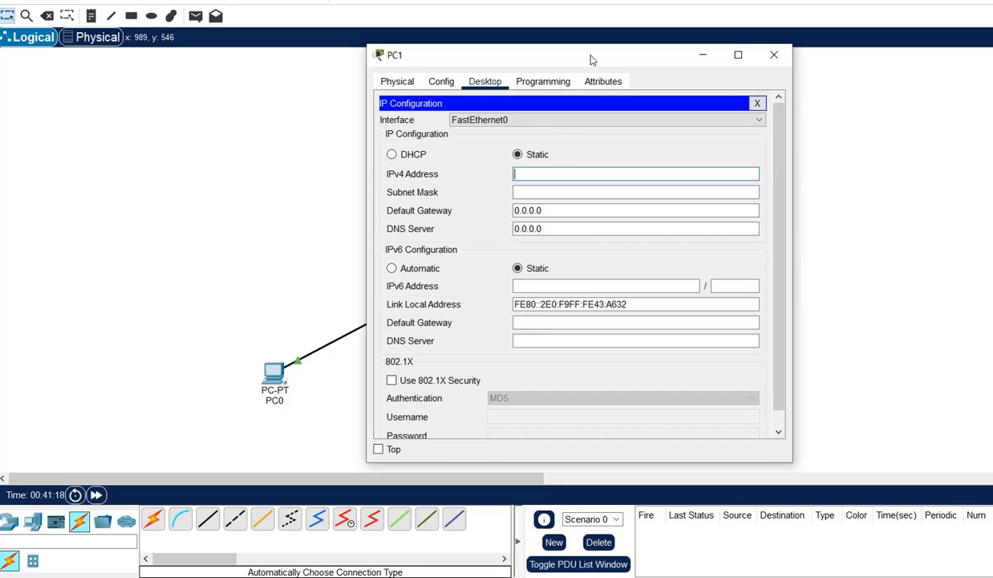
pyautogui.moveTo(590, 60); pyautogui.dragTo(812, 98)
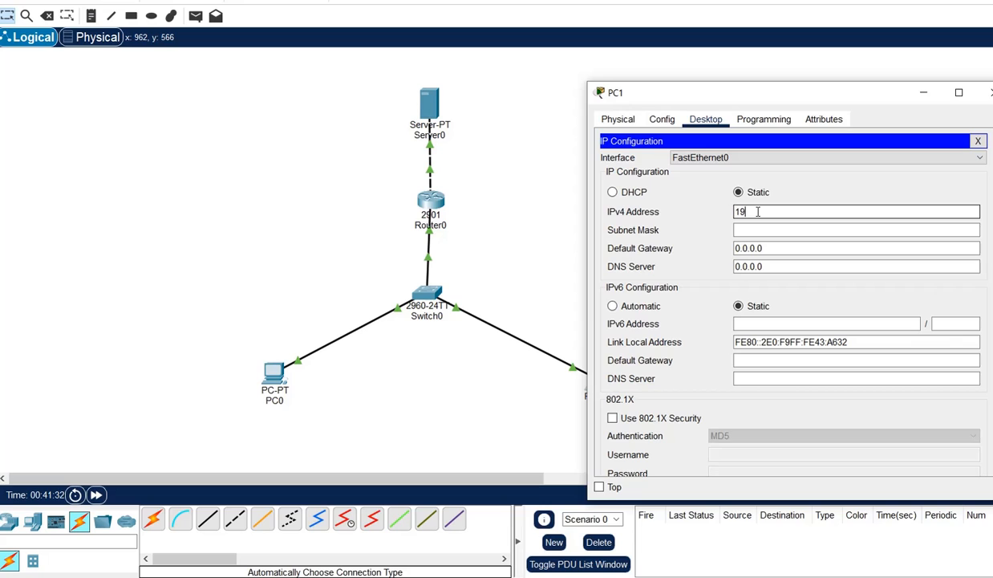
# Enter PC1's IP 192.168.0.3, mask 255.255.255.0 and gateway 192.168.0.1, then close it.
pyautogui.write('2.168.0.3')
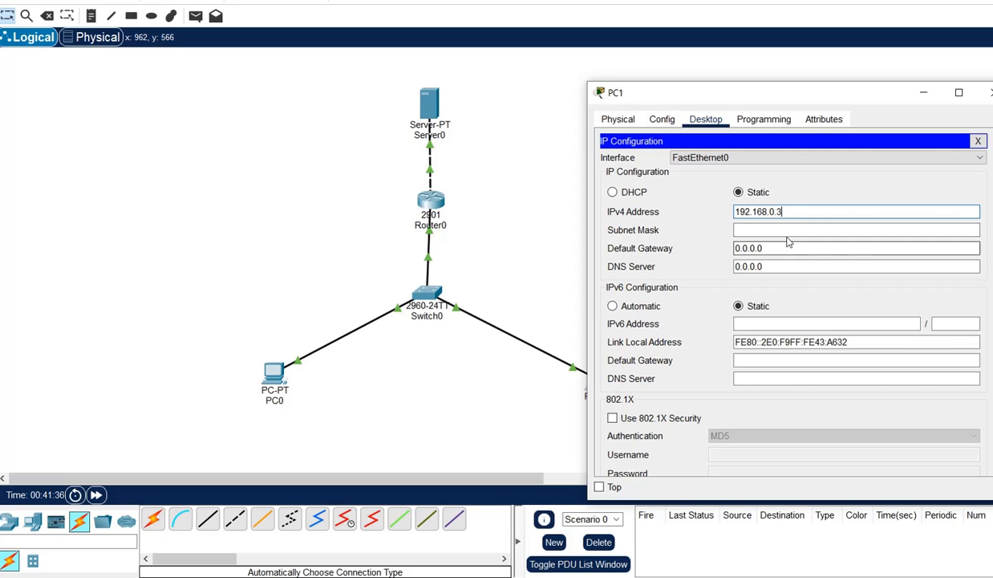
pyautogui.click(787, 232)
pyautogui.moveTo(787, 248); pyautogui.dragTo(732, 249)
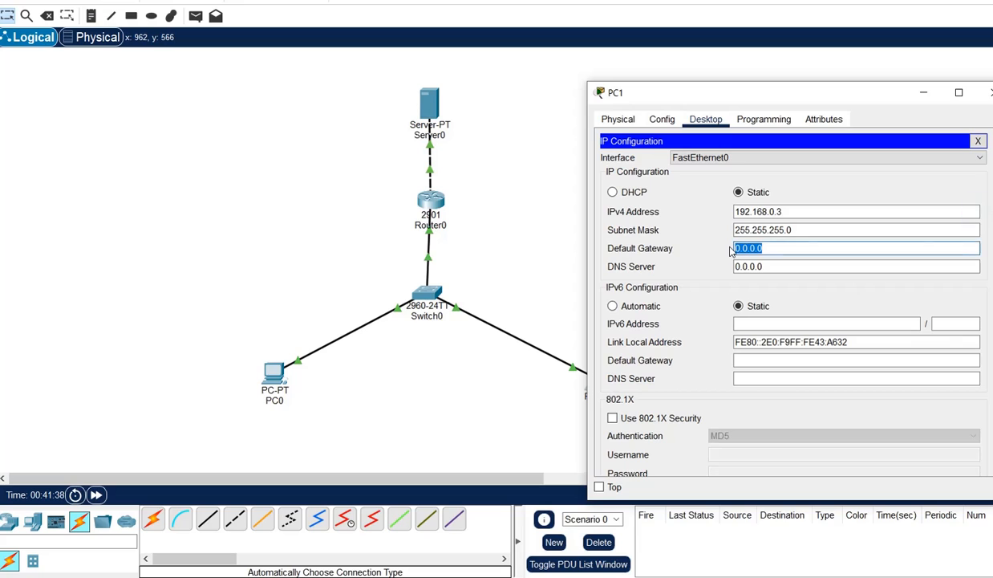
pyautogui.write('192')
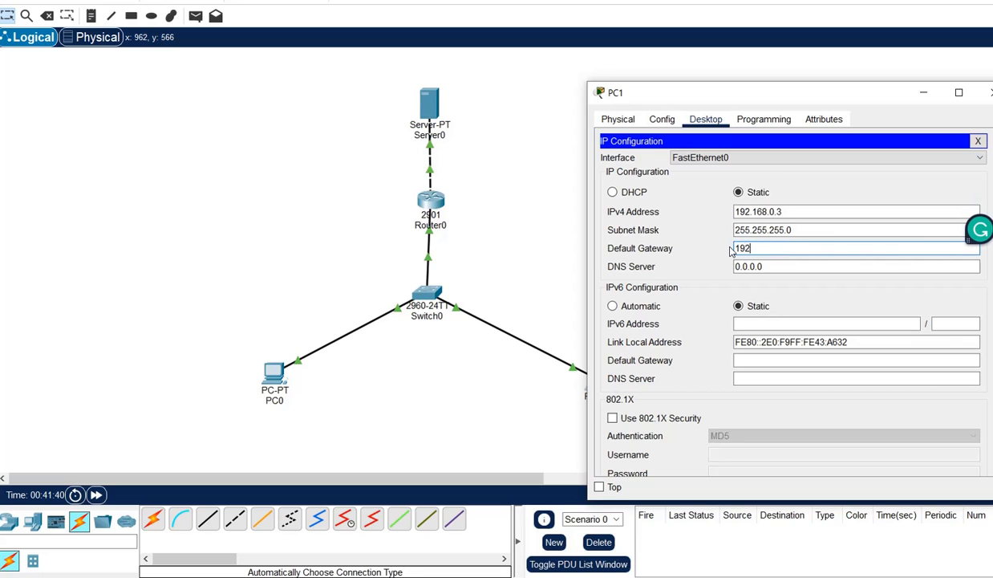
pyautogui.write('.168.0.1')
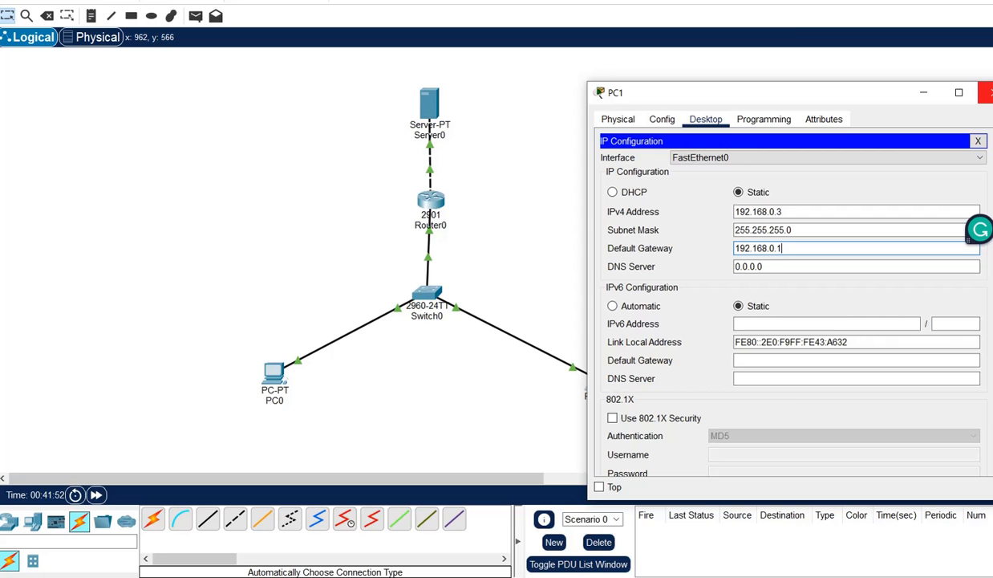
pyautogui.click(986, 93)
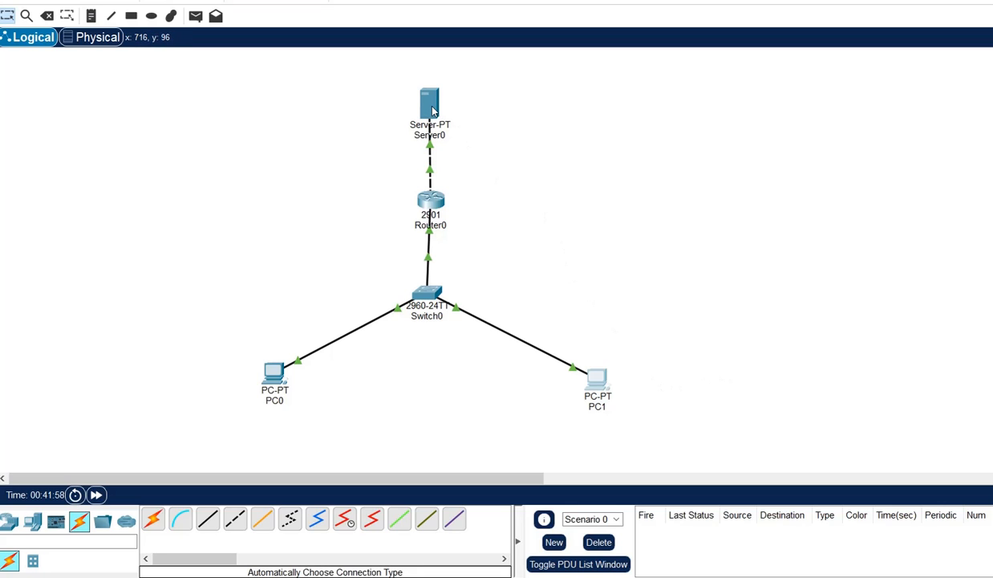
# Change Server0's display name to 'FTP Server' in its Config settings.
pyautogui.moveTo(433, 110)
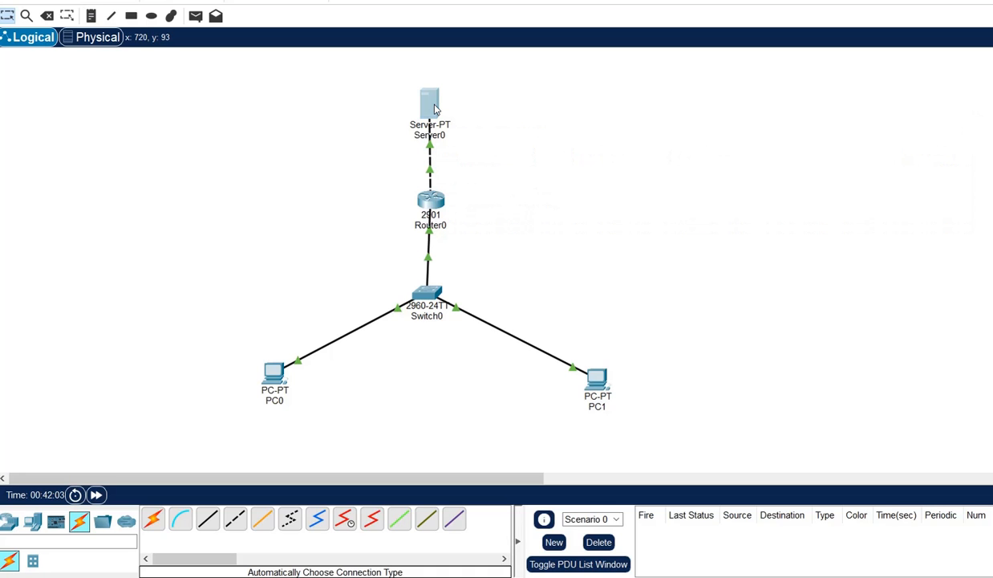
pyautogui.click(434, 108)
pyautogui.click(441, 81)
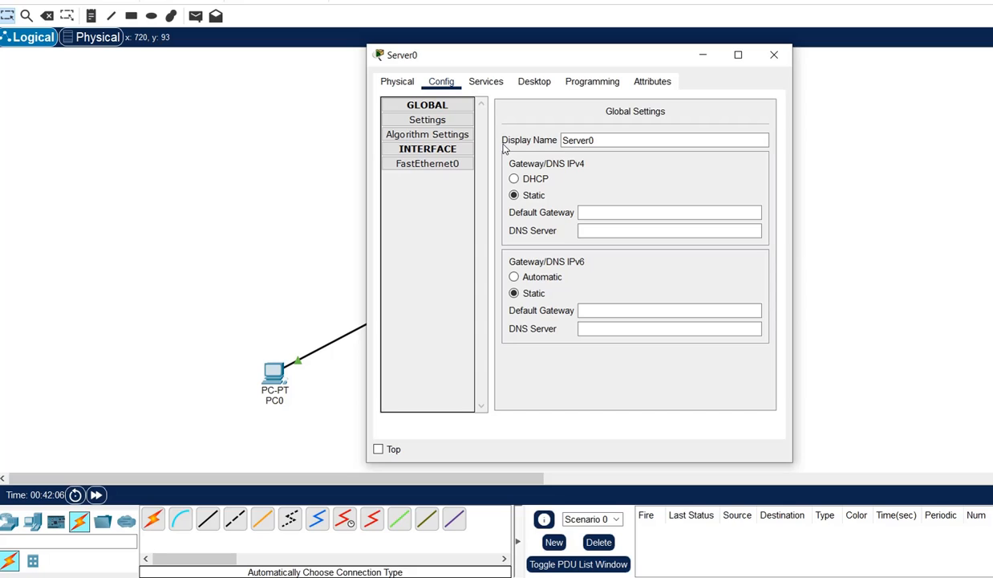
pyautogui.moveTo(608, 145); pyautogui.dragTo(561, 141)
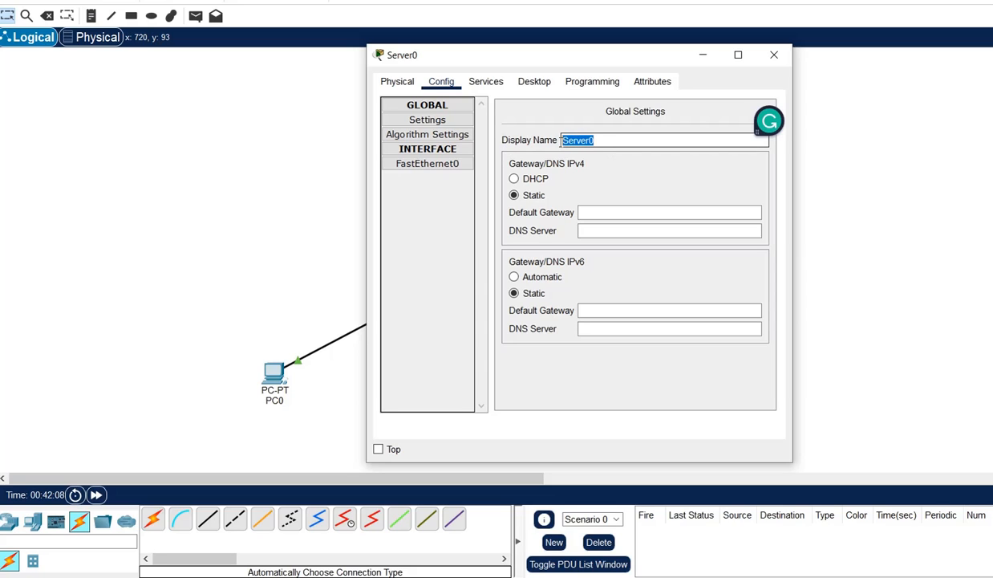
pyautogui.click(610, 142)
pyautogui.press('BackSpace')
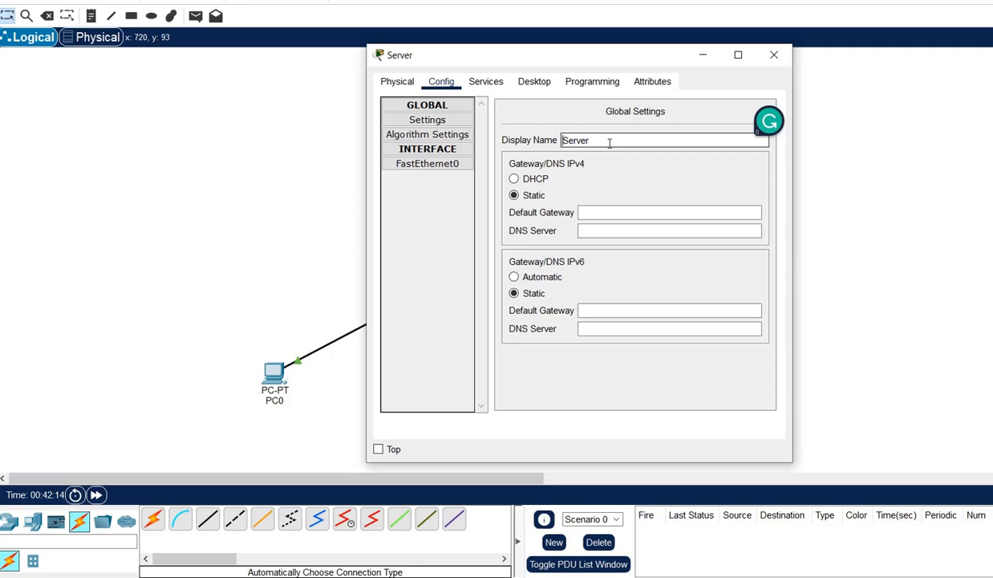
pyautogui.press('Home')
pyautogui.write('FTP')
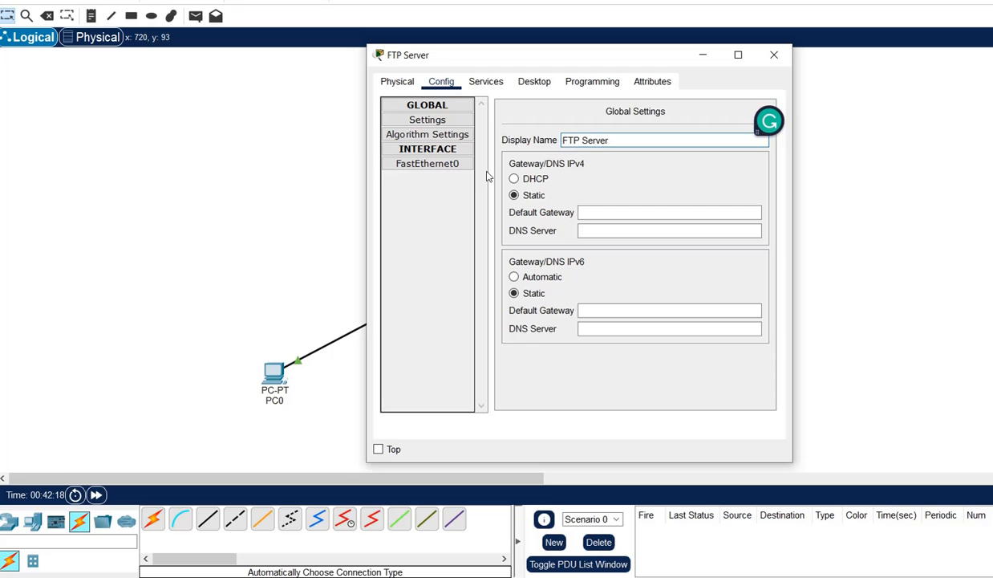
# Bring up the server's Desktop IP Configuration tool.
pyautogui.click(452, 165)
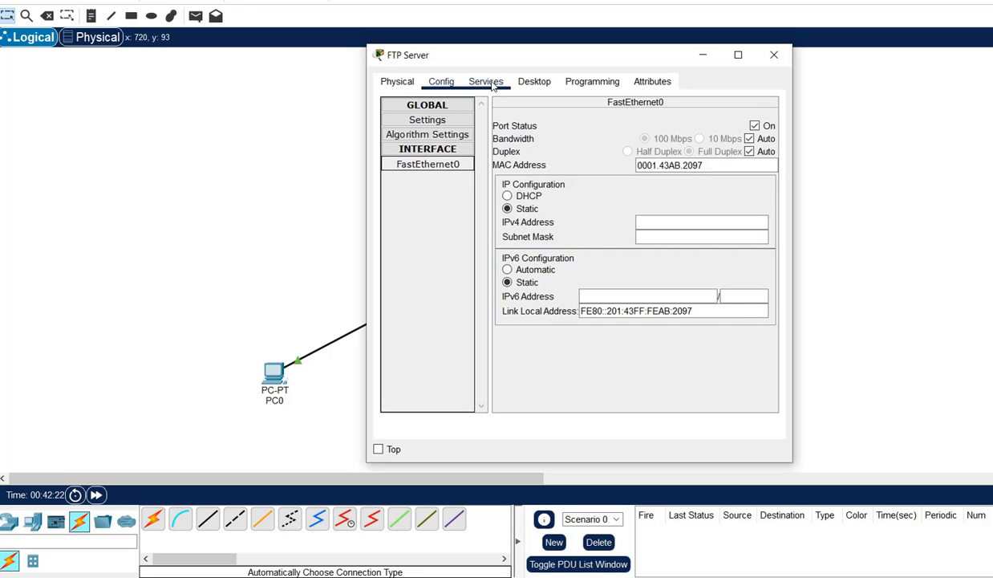
pyautogui.click(534, 81)
pyautogui.click(415, 132)
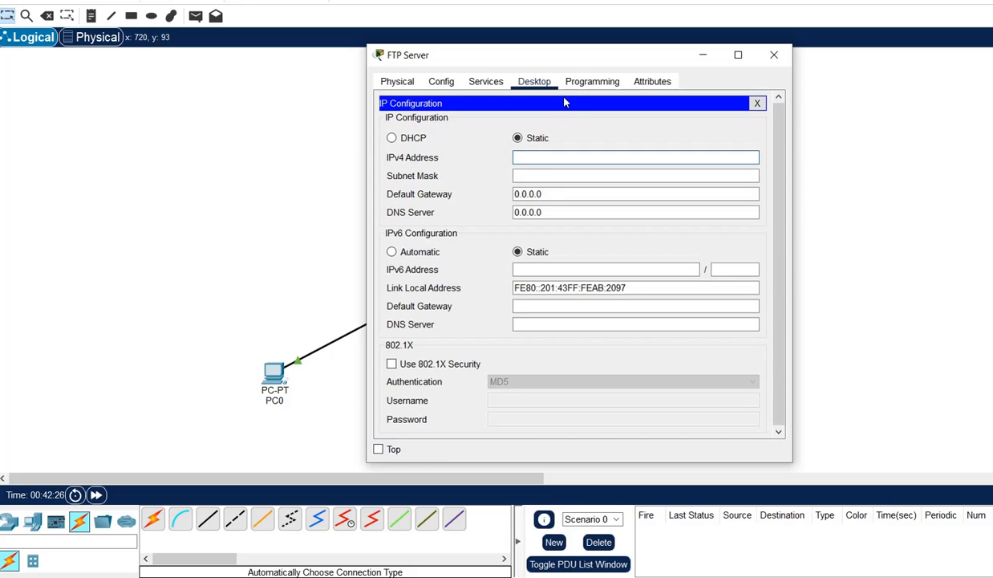
# Give the FTP Server IP 10.10.10.2, mask 255.0.0.0 and gateway 10.10.10.1, then close it.
pyautogui.moveTo(567, 56); pyautogui.dragTo(892, 118)
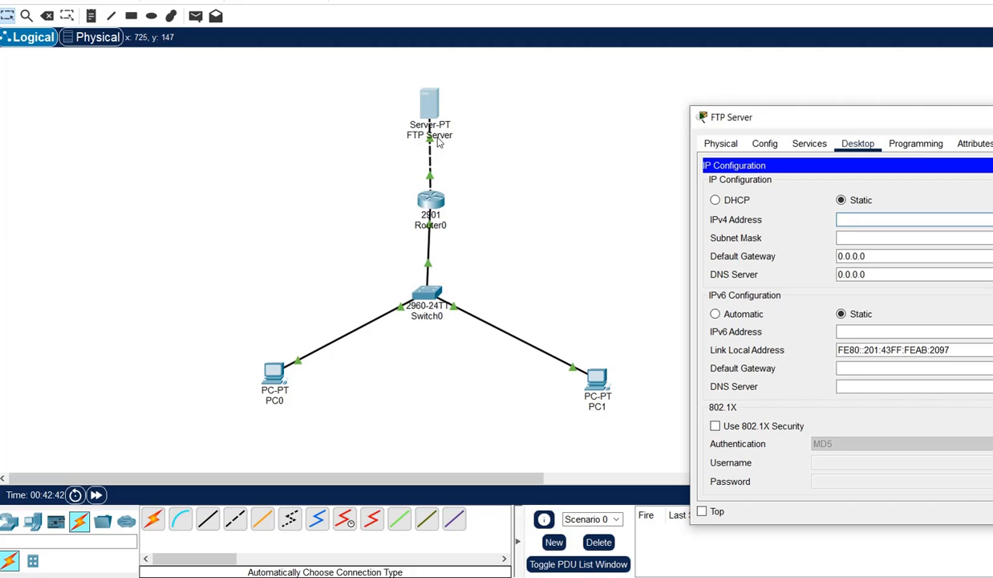
pyautogui.click(860, 227)
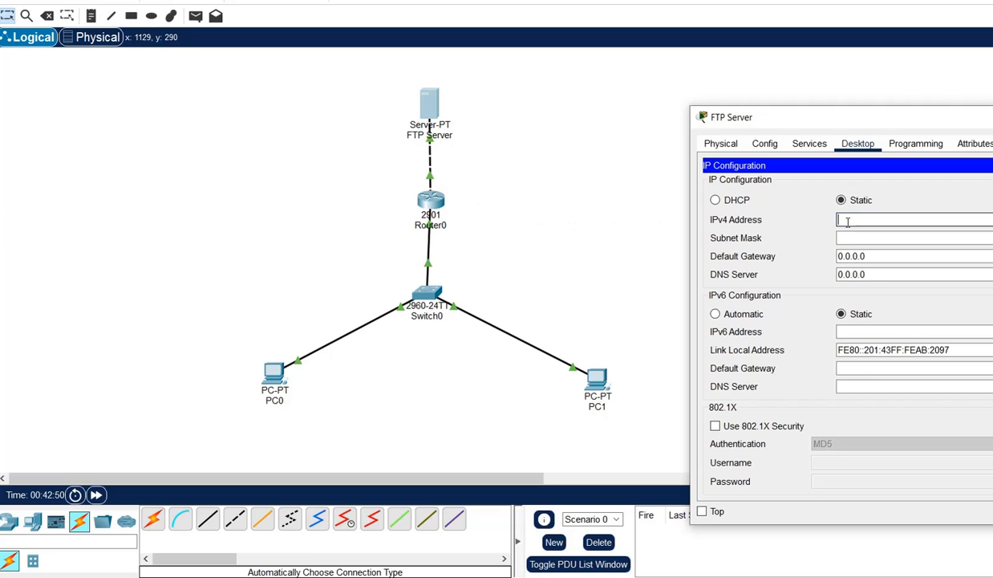
pyautogui.write('10.10.10.2')
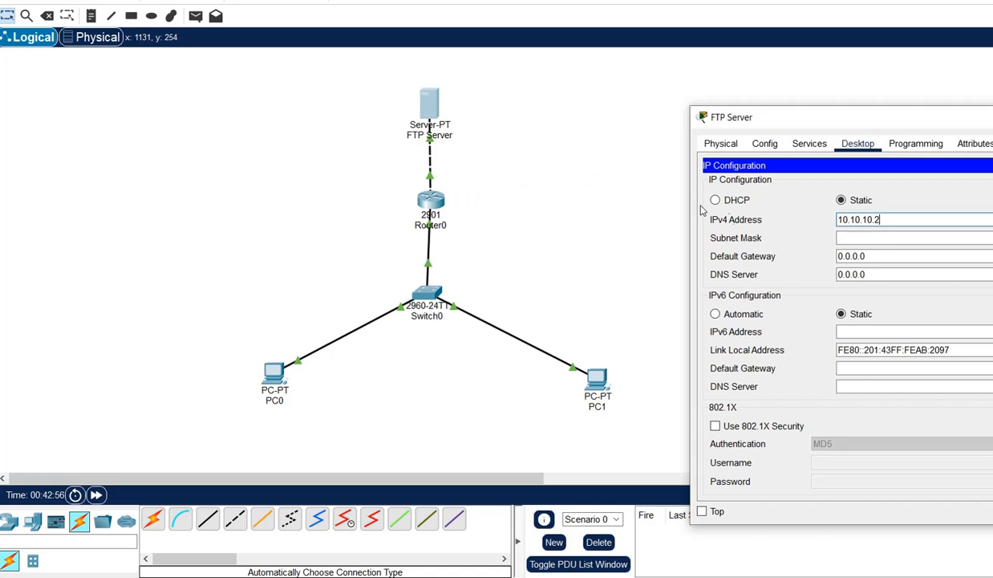
pyautogui.click(875, 238)
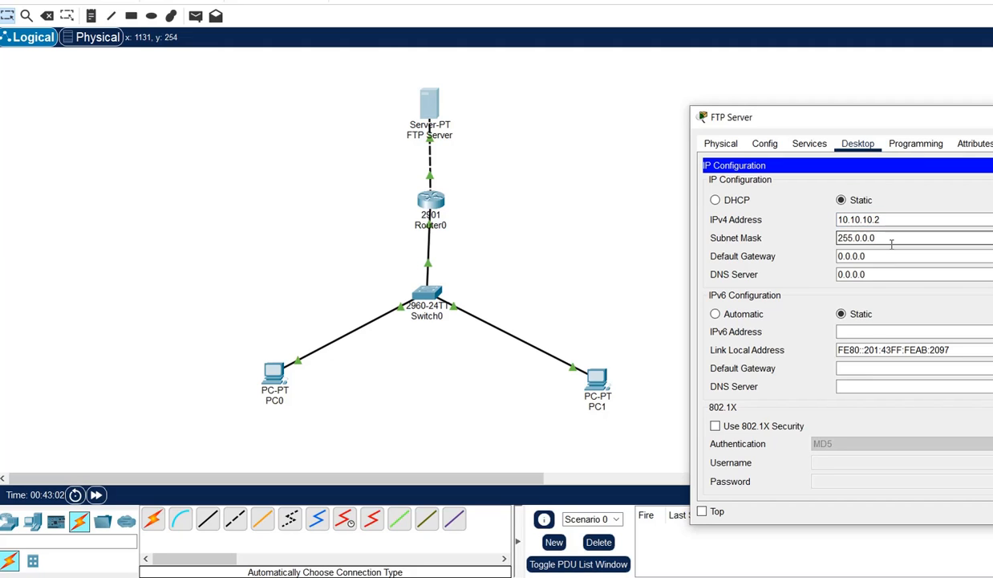
pyautogui.click(877, 259)
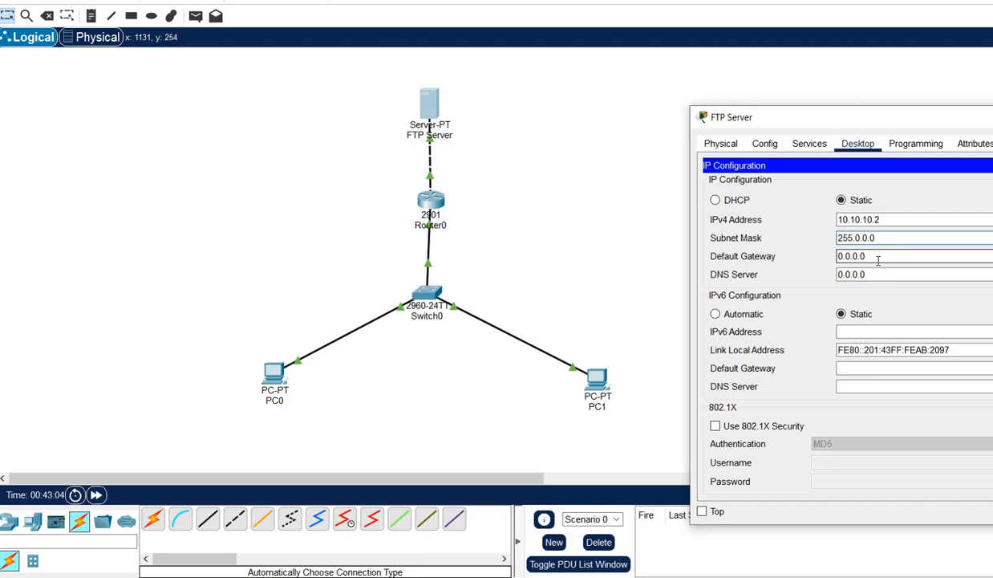
pyautogui.moveTo(877, 260); pyautogui.dragTo(822, 255)
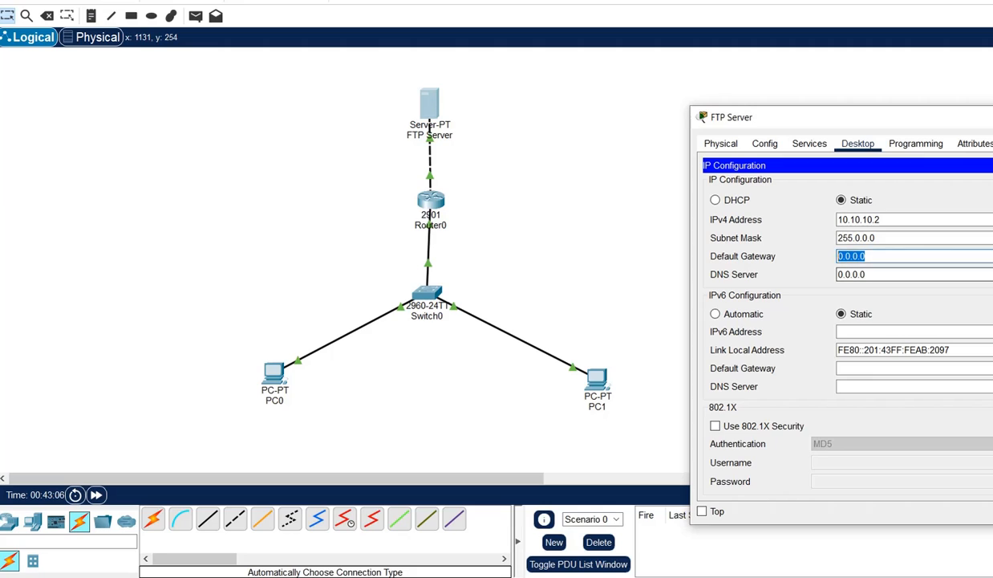
pyautogui.write('10.10.')
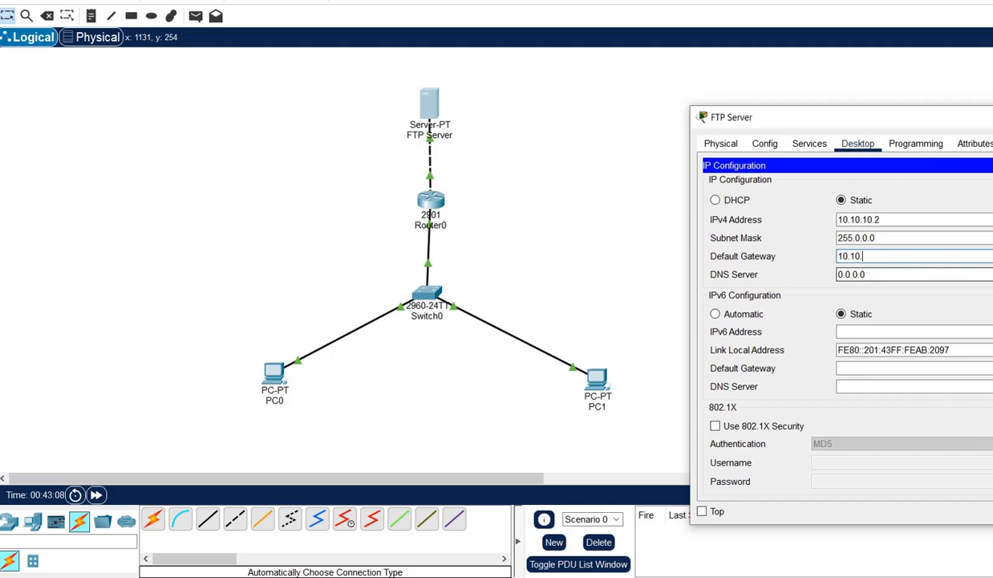
pyautogui.write('10.1')
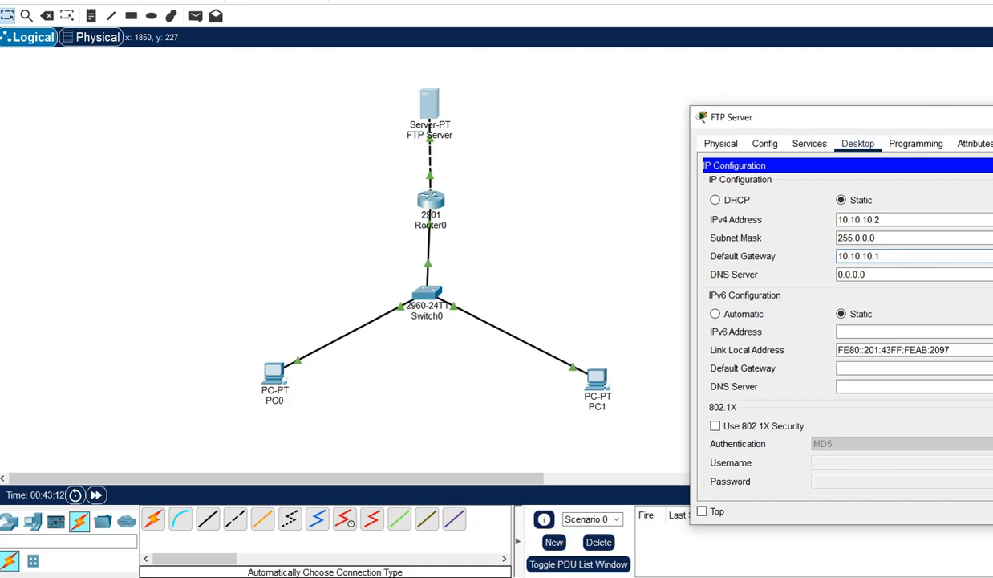
pyautogui.click(992, 117)
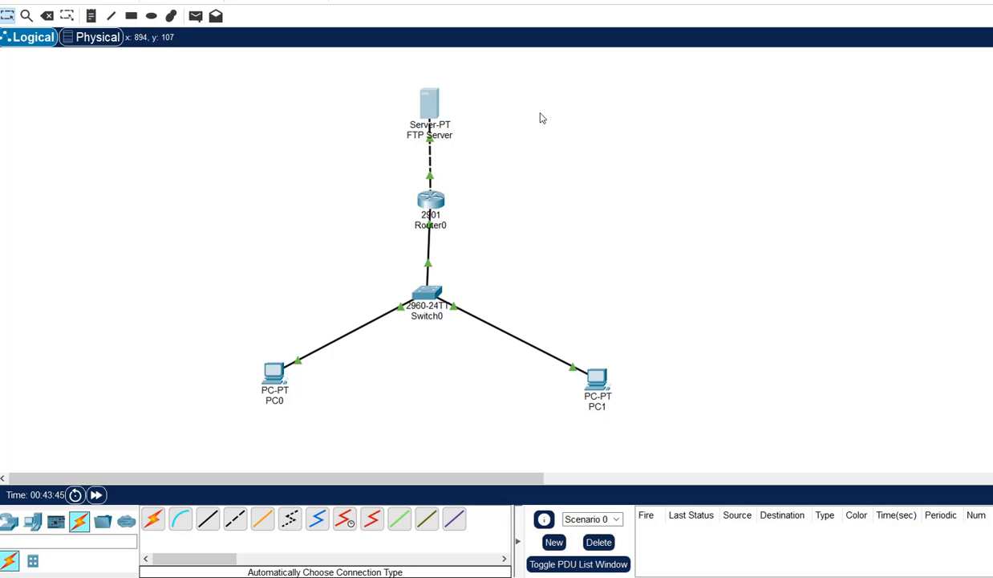
# Reopen the FTP Server and select FTP on its Services tab, showing the service On.
pyautogui.click(437, 109)
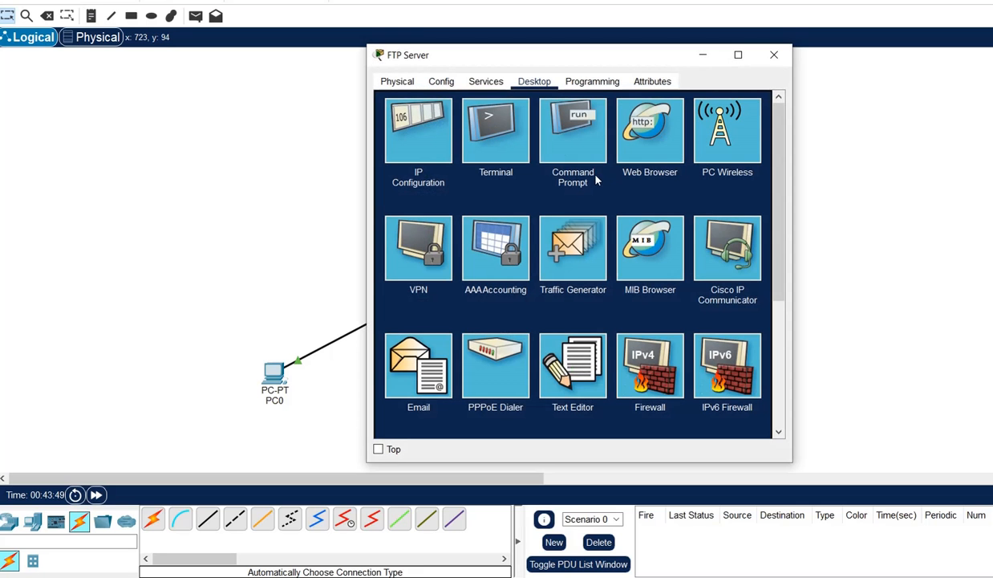
pyautogui.click(491, 82)
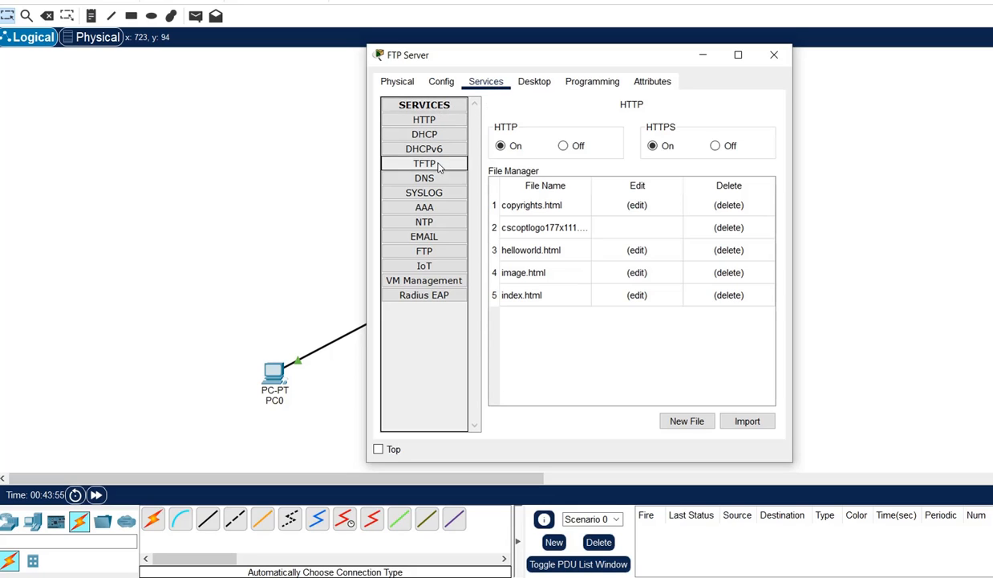
pyautogui.click(444, 254)
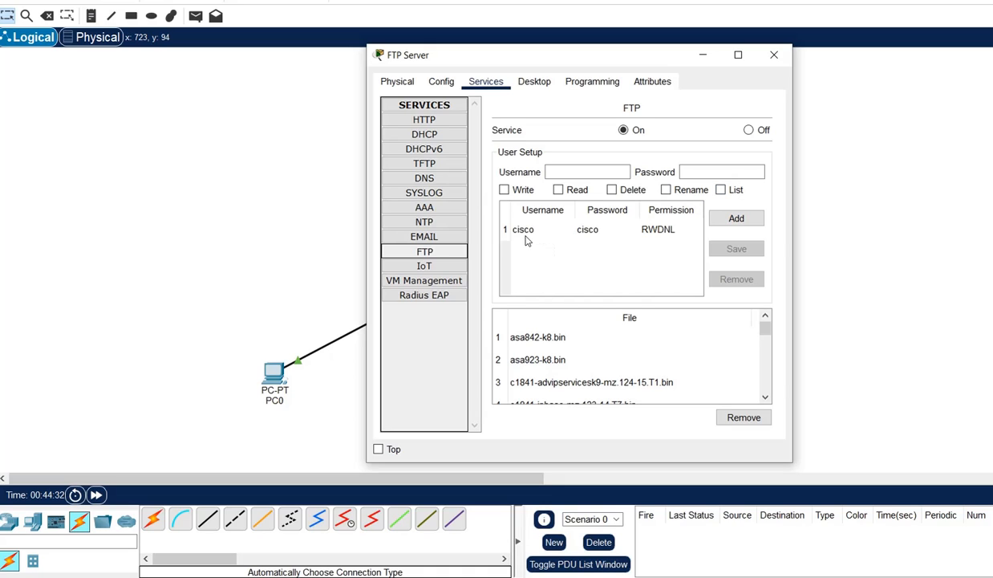
# Add a new FTP user and password with write, read, delete, rename and list permissions.
pyautogui.click(576, 172)
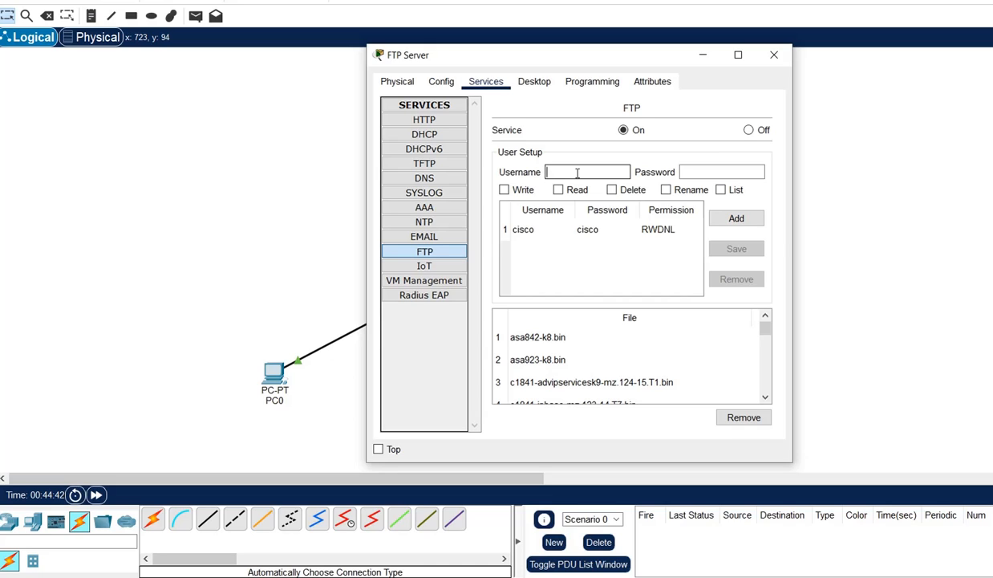
pyautogui.write('dypcoe')
pyautogui.click(703, 174)
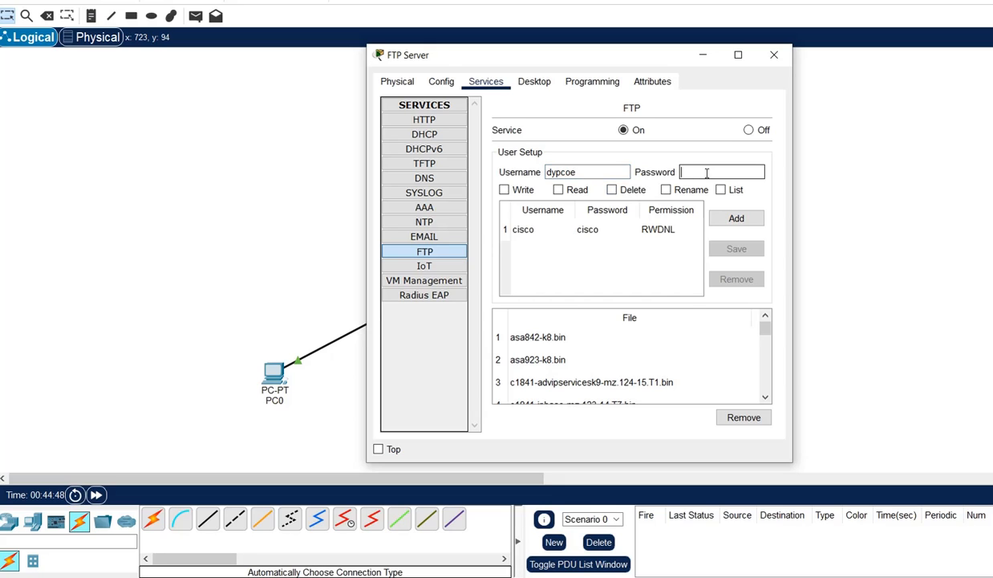
pyautogui.write('test123')
pyautogui.moveTo(729, 173); pyautogui.dragTo(642, 173)
pyautogui.moveTo(576, 173); pyautogui.dragTo(544, 173)
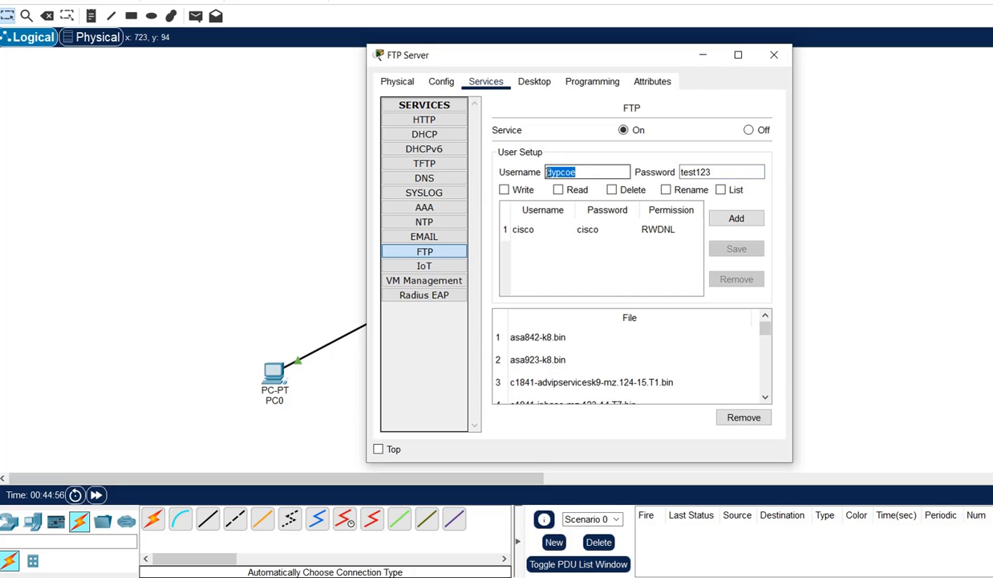
pyautogui.click(503, 189)
pyautogui.click(559, 190)
pyautogui.click(665, 190)
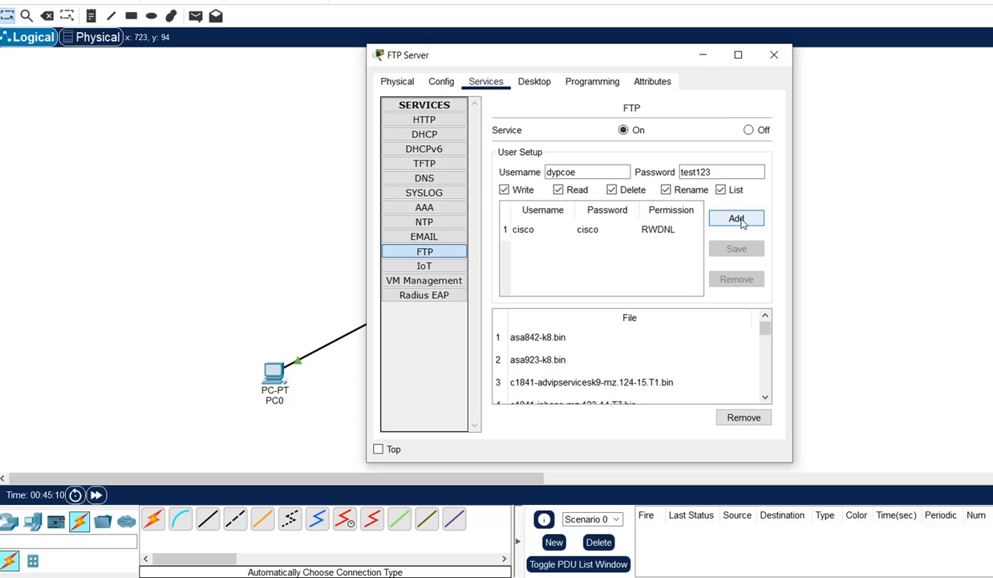
pyautogui.click(739, 220)
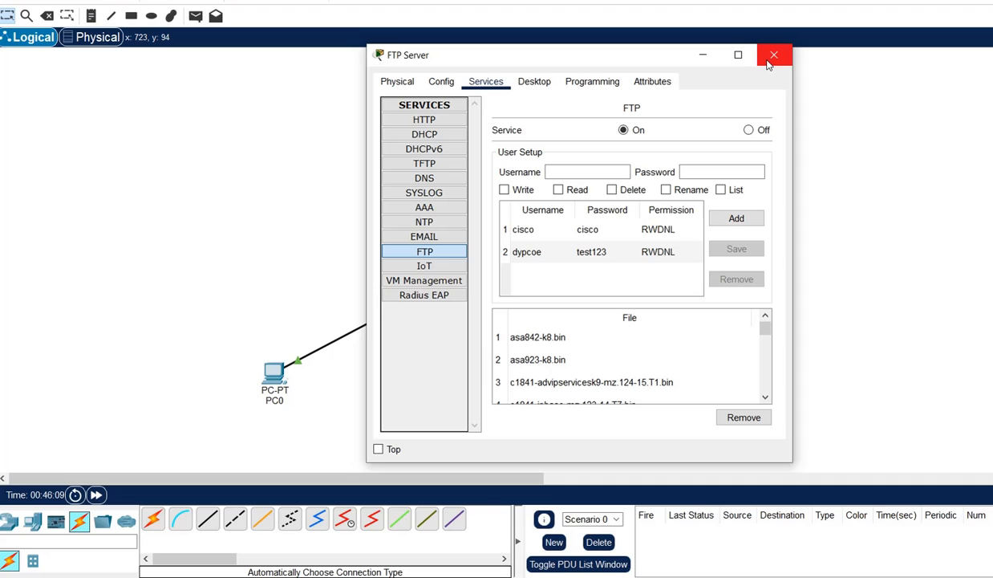
# Close the FTP Server window, then open PC0's window and close it again.
pyautogui.click(768, 62)
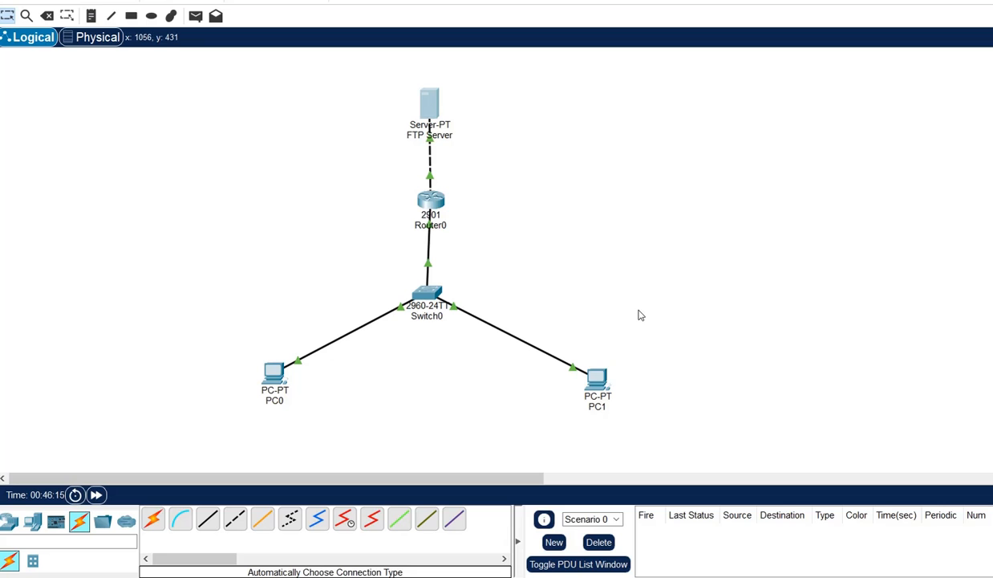
pyautogui.click(274, 386)
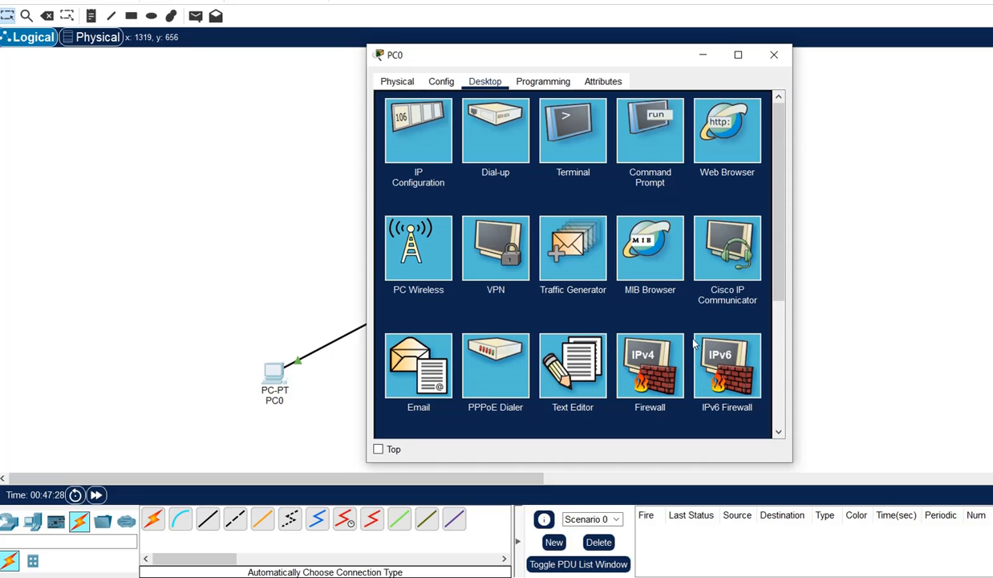
pyautogui.click(774, 55)
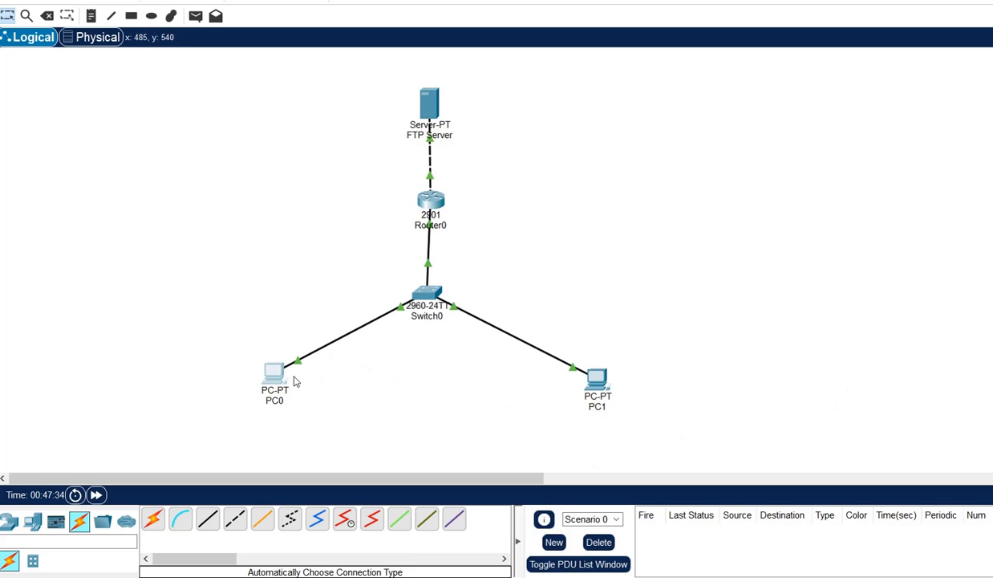
# Launch the Text Editor from PC0's Desktop, showing an empty document.
pyautogui.moveTo(274, 365)
pyautogui.click(279, 386)
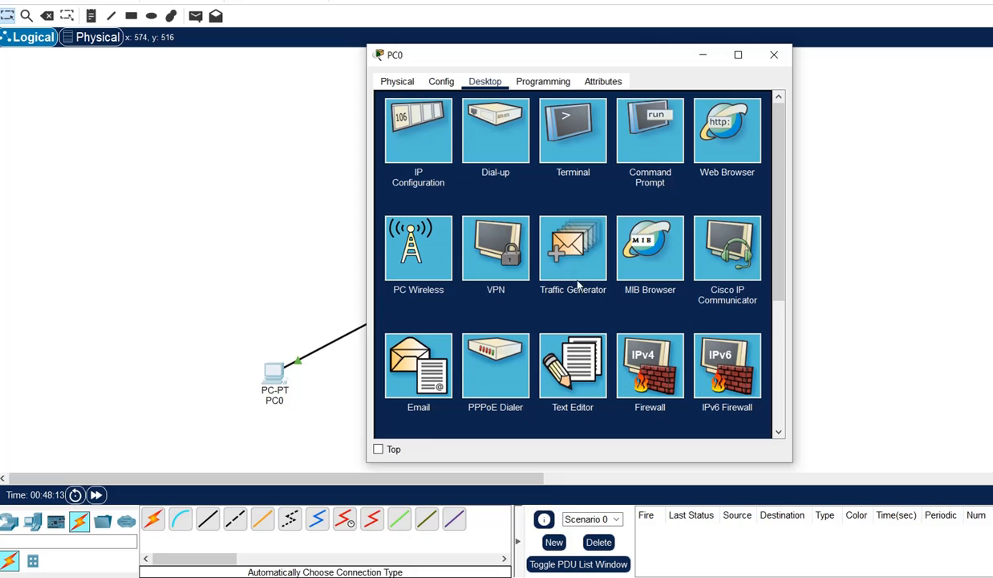
pyautogui.click(584, 362)
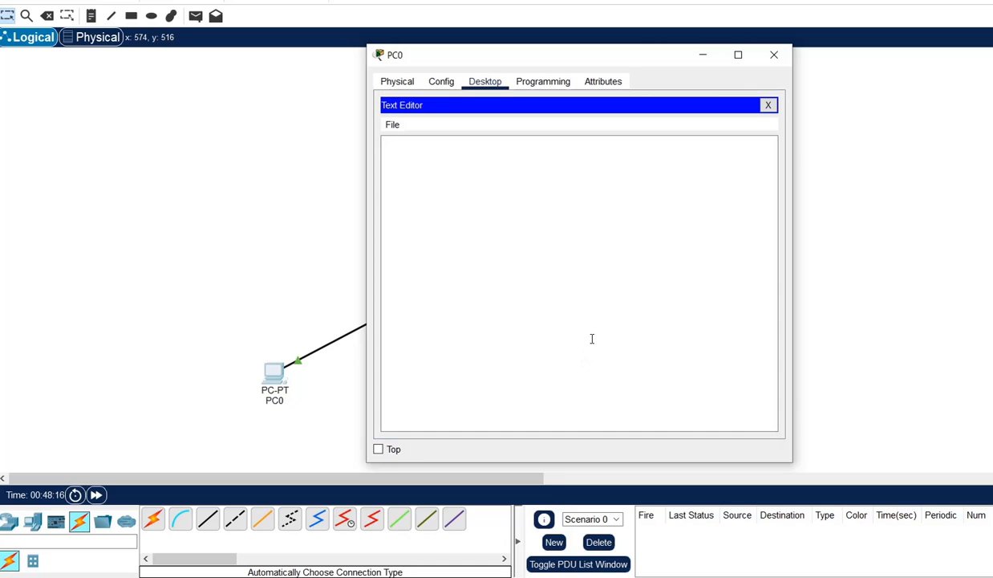
# Type 'This is our Assignment No 4a' and 'FTP Server' on two lines, fixing 'Ths' to 'This'.
pyautogui.click(487, 163)
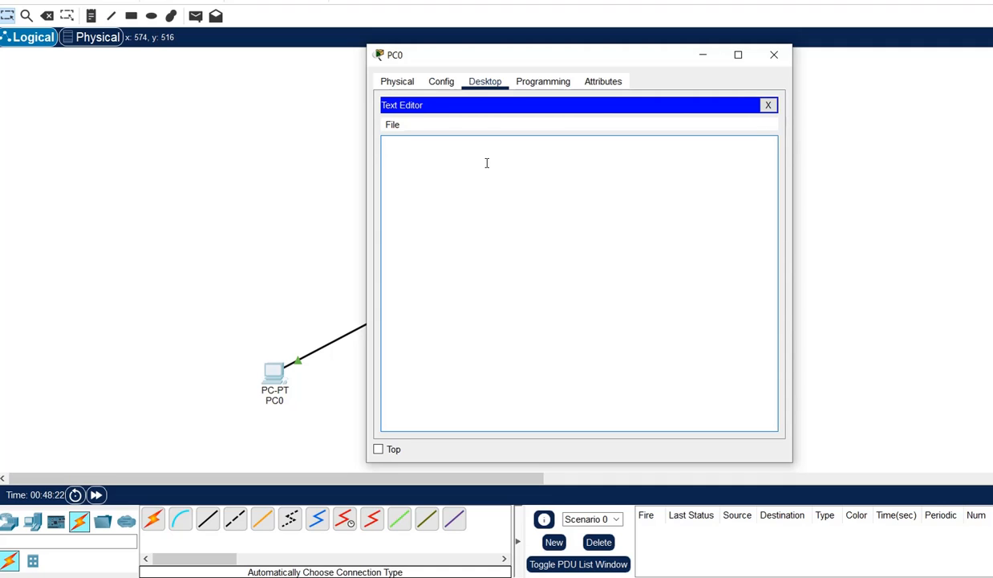
pyautogui.write('Ths is ')
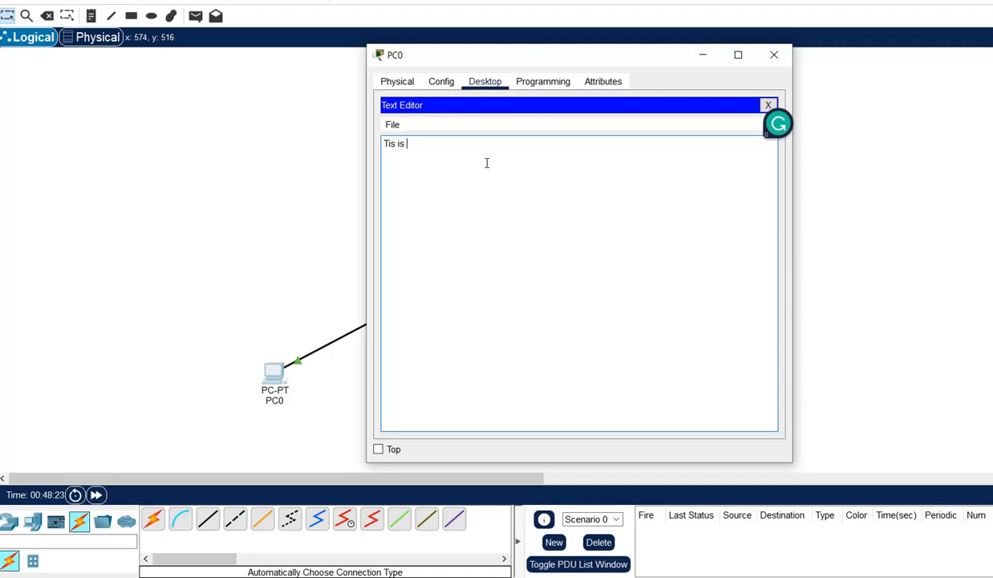
pyautogui.write('our Assignm')
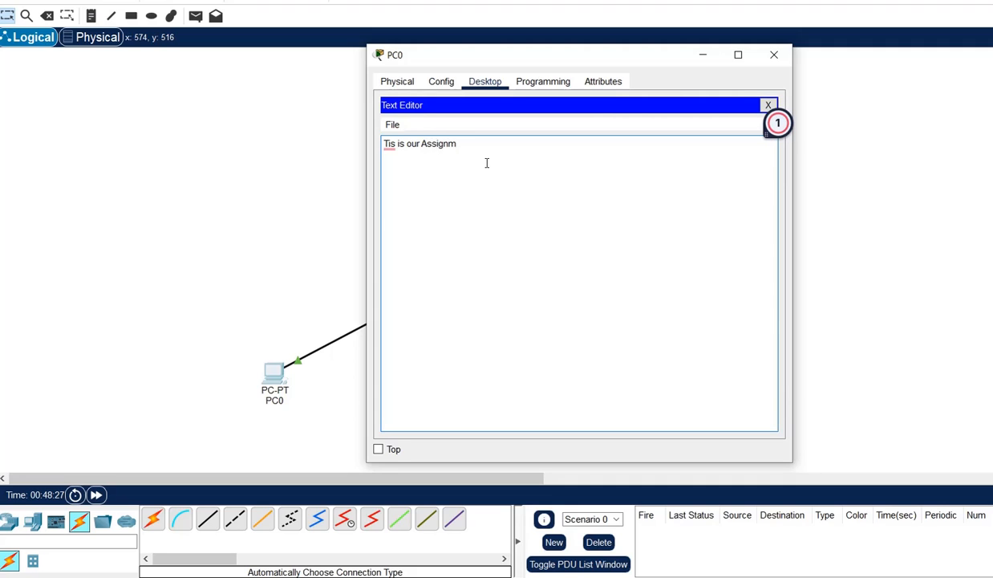
pyautogui.write('ent No 4')
pyautogui.click(389, 143)
pyautogui.moveTo(389, 144)
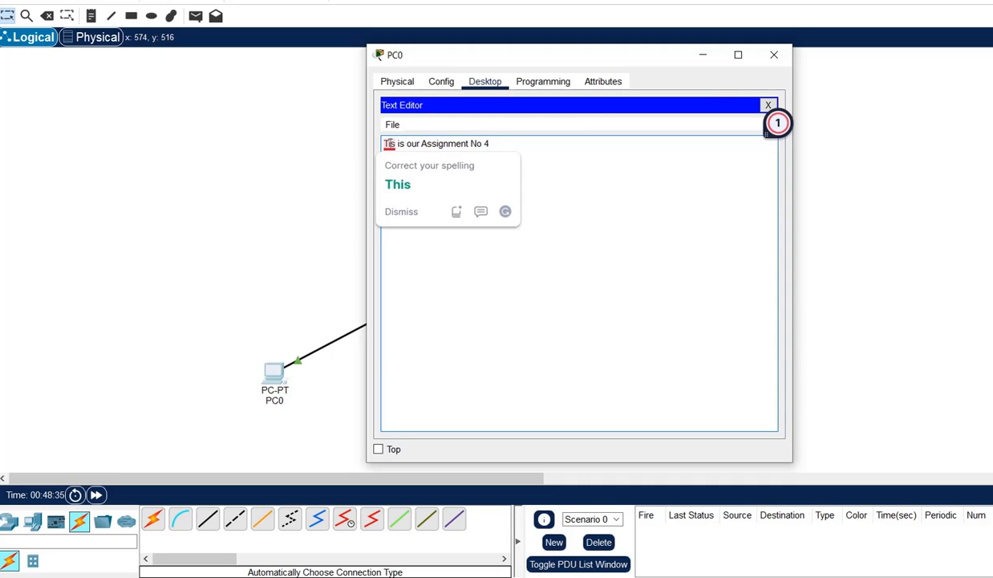
pyautogui.press('Return')
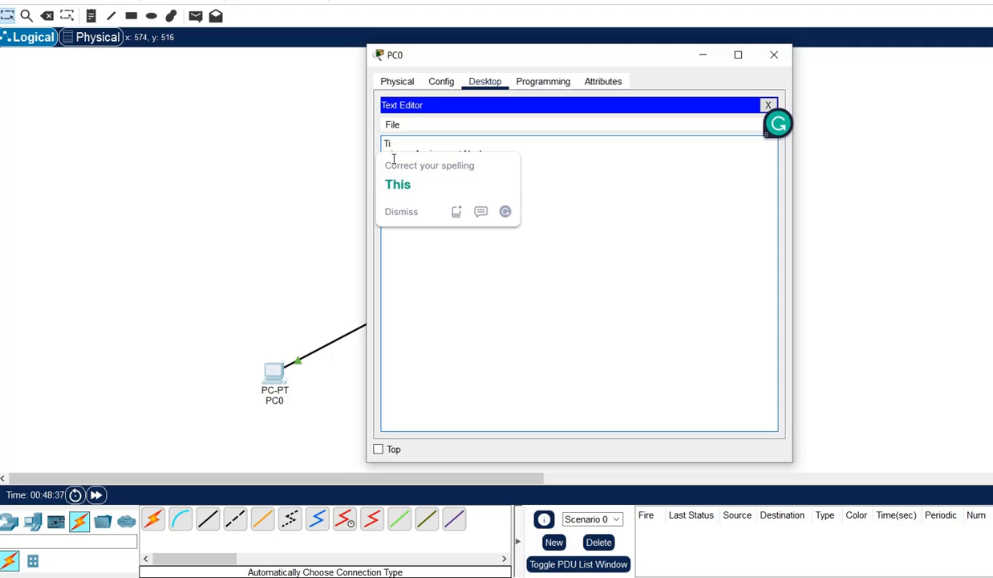
pyautogui.click(406, 190)
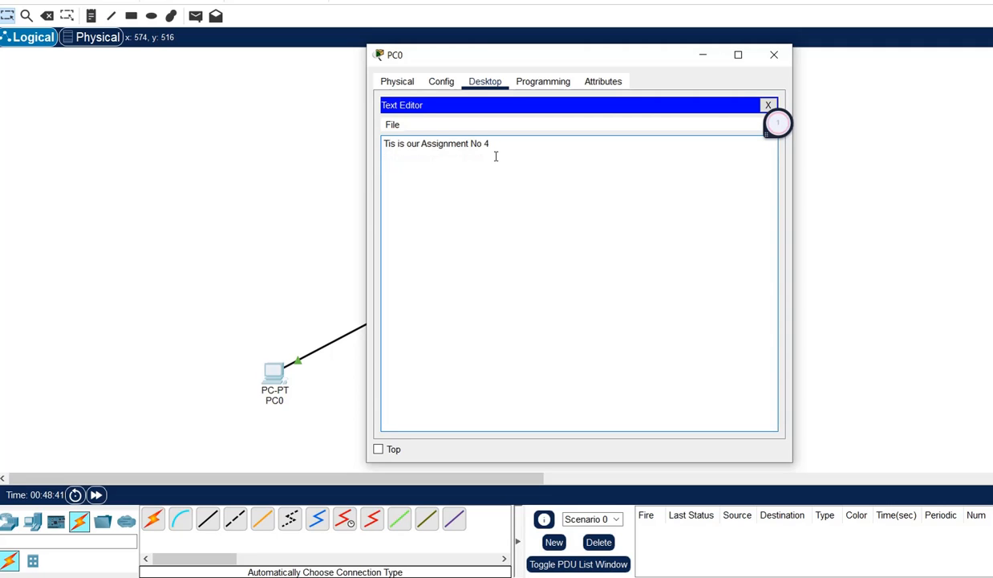
pyautogui.press('BackSpace')
pyautogui.write('h')
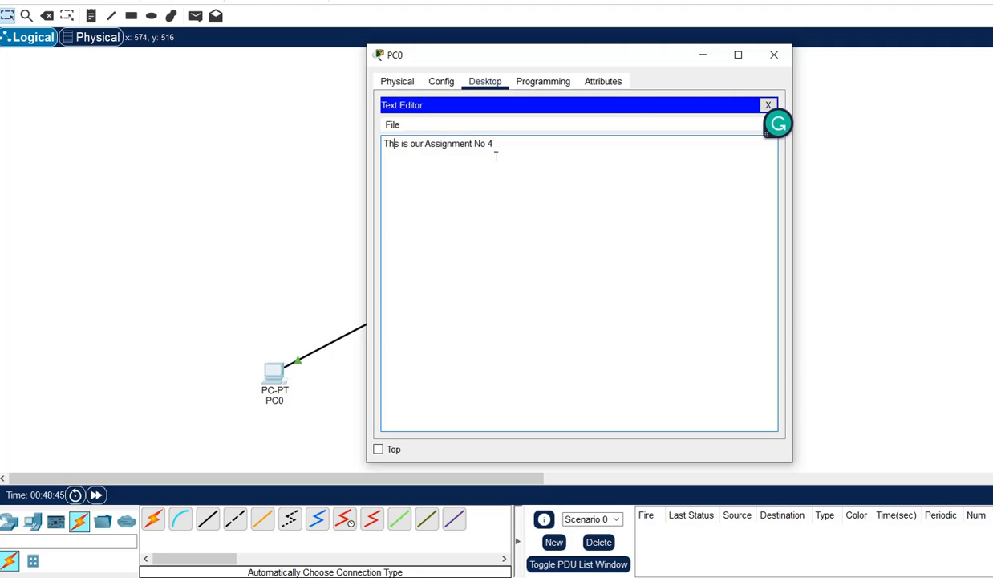
pyautogui.write('i')
pyautogui.click(503, 143)
pyautogui.write('a')
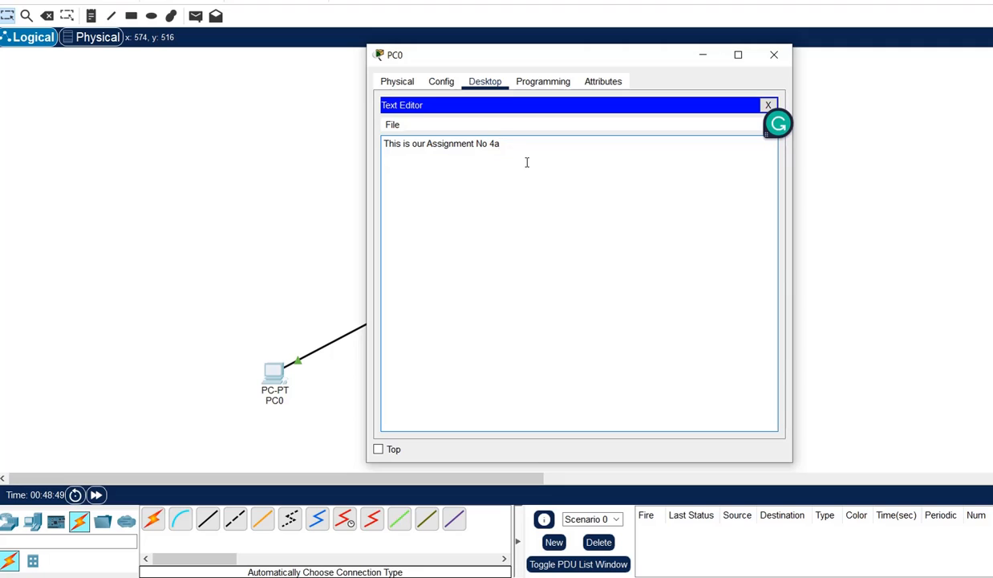
pyautogui.press('Return')
pyautogui.write('FTP Server')
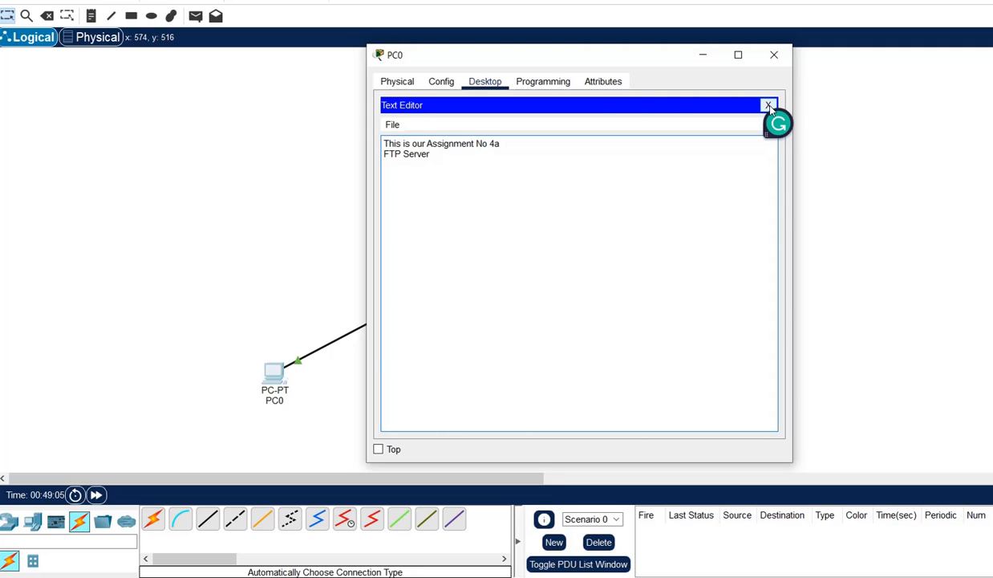
# Close the text editor, saving the note as test.txt.
pyautogui.click(768, 106)
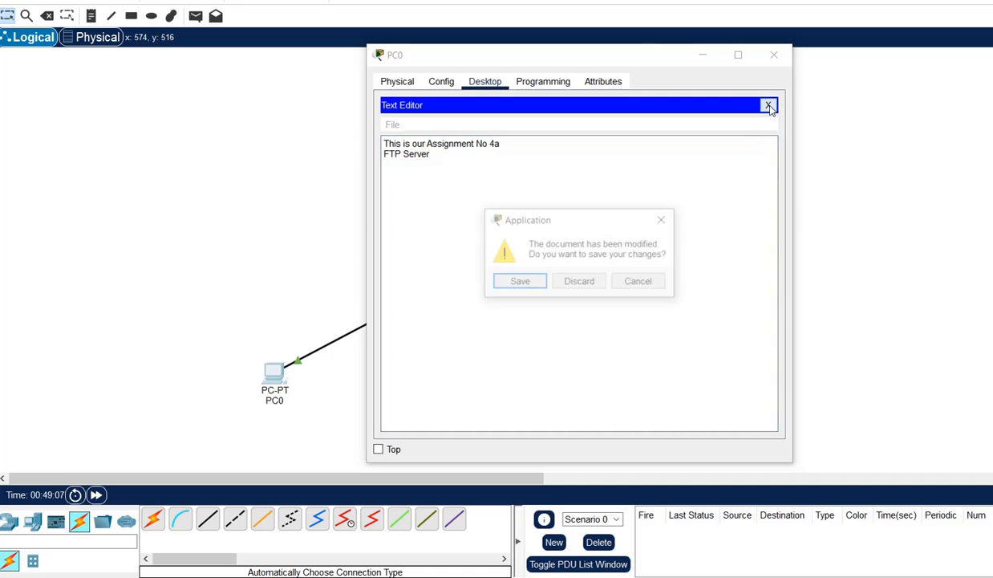
pyautogui.click(528, 285)
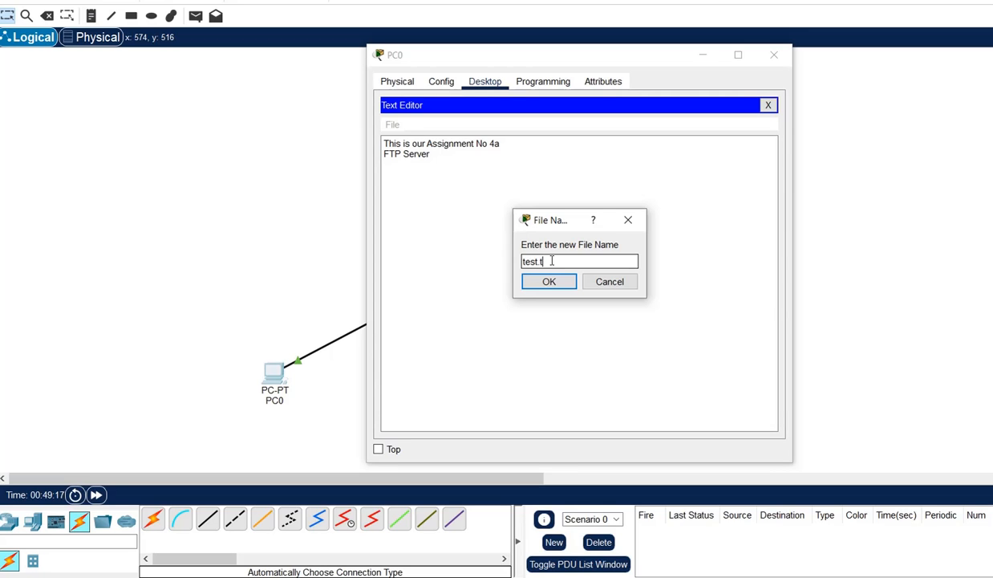
pyautogui.write('test.txt')
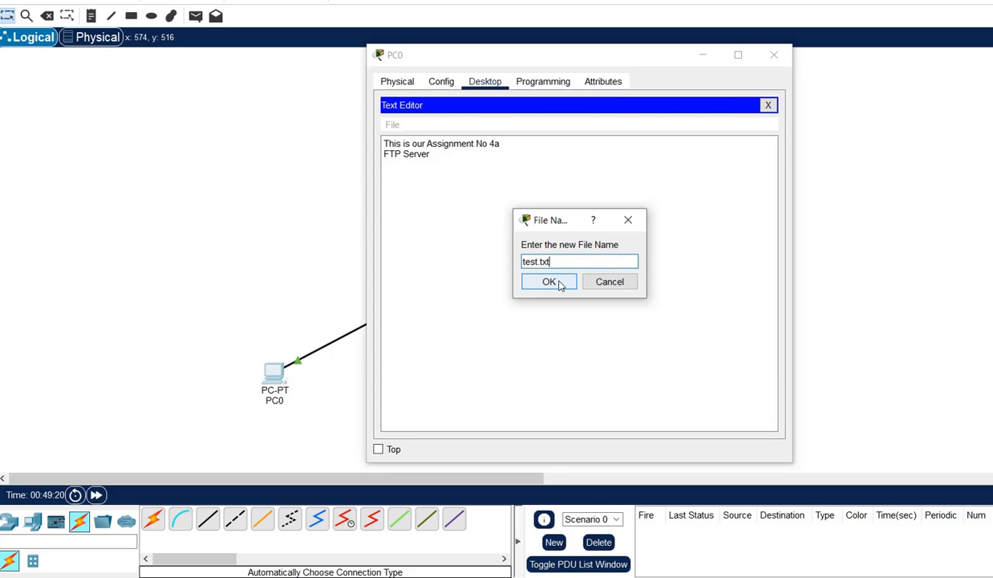
pyautogui.click(549, 282)
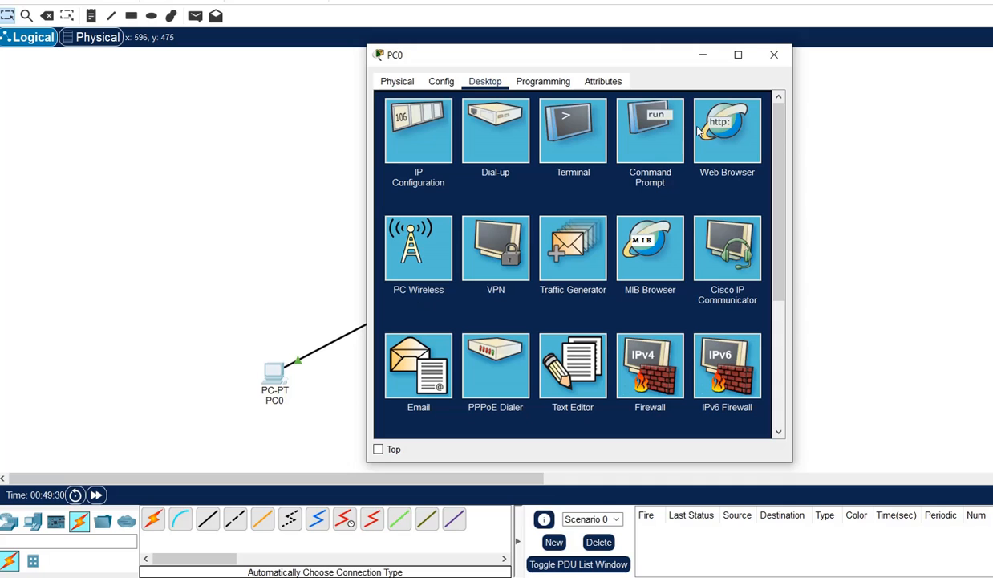
# Close PC0's window and reopen it to its desktop applications.
pyautogui.click(703, 56)
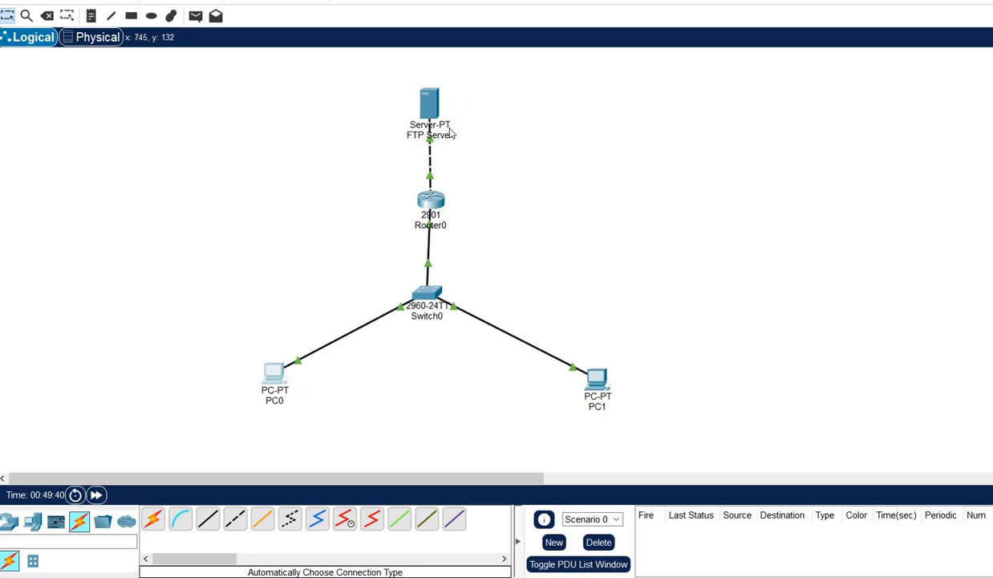
pyautogui.moveTo(451, 134)
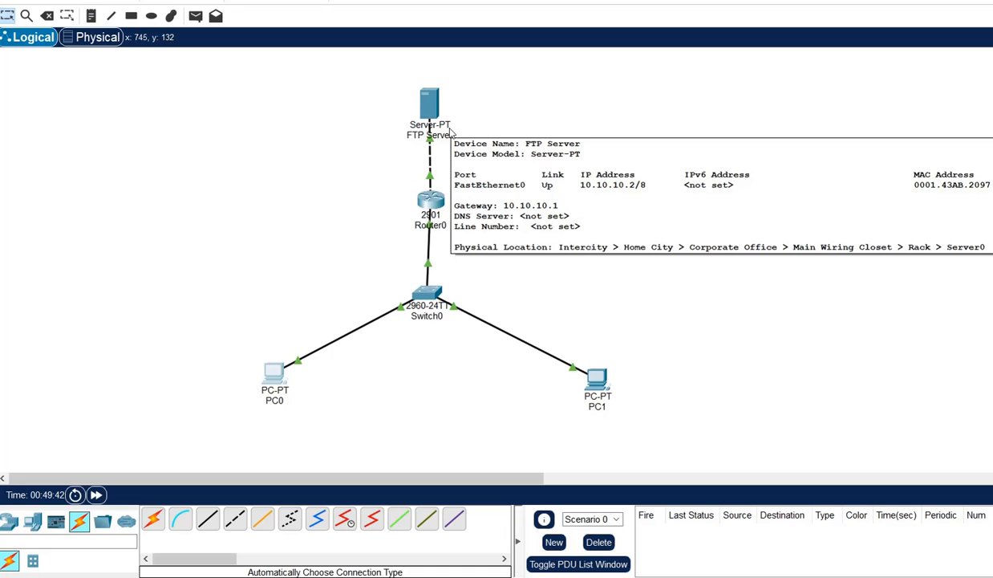
pyautogui.click(281, 376)
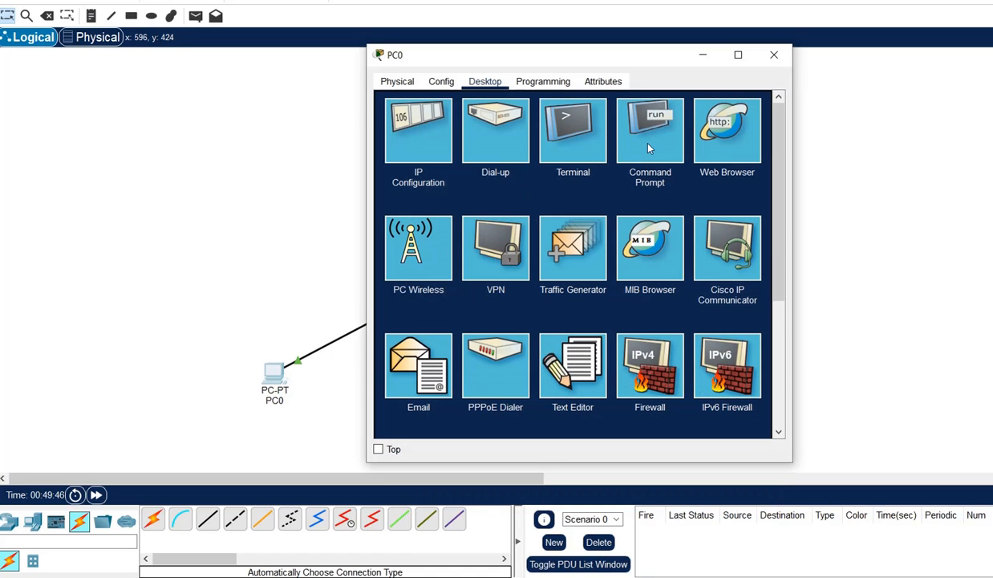
# In PC0's Command Prompt, run ftp 10.10.10.2 to connect to the server.
pyautogui.click(650, 147)
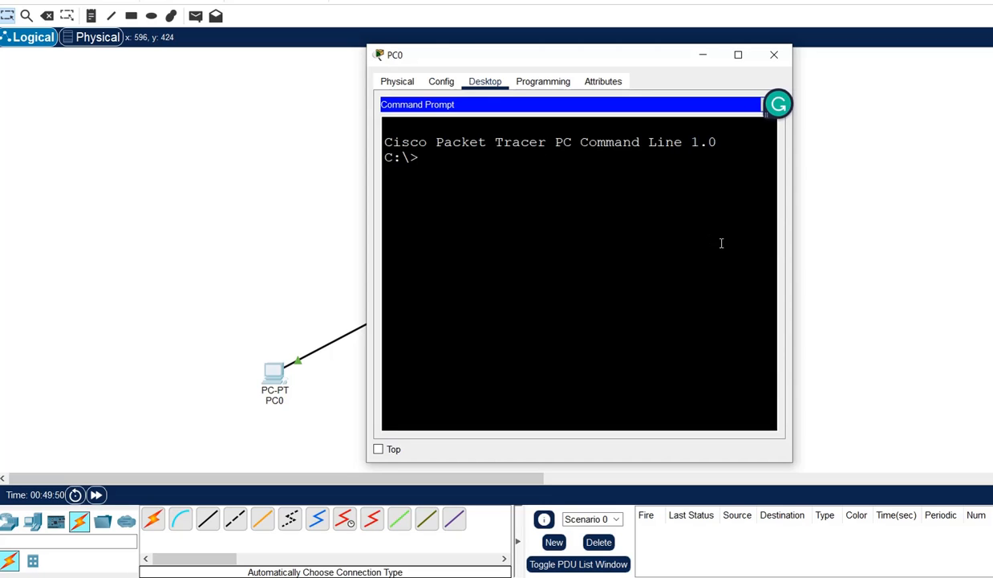
pyautogui.write('ftp 10.10.10.')
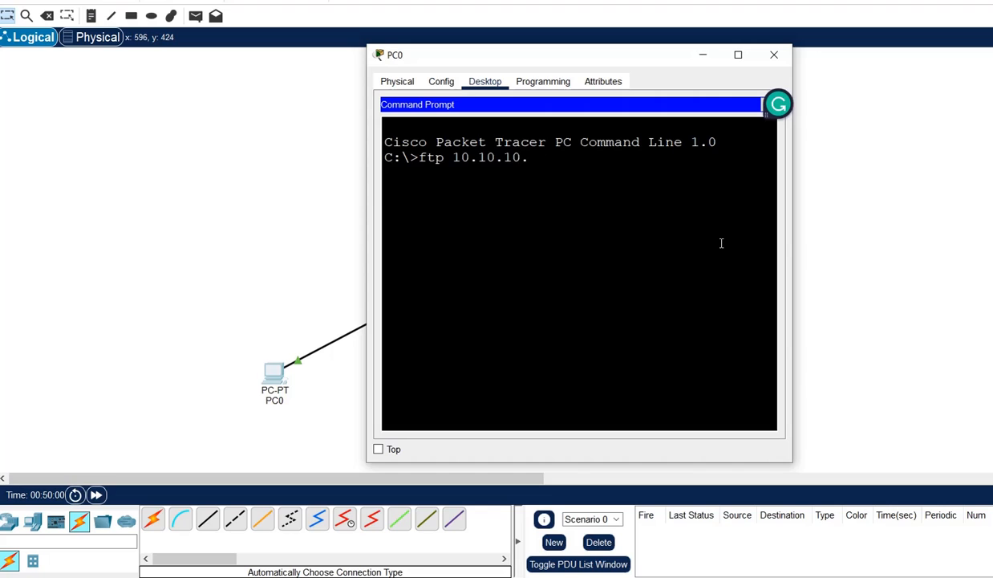
pyautogui.write('2')
pyautogui.press('Return')
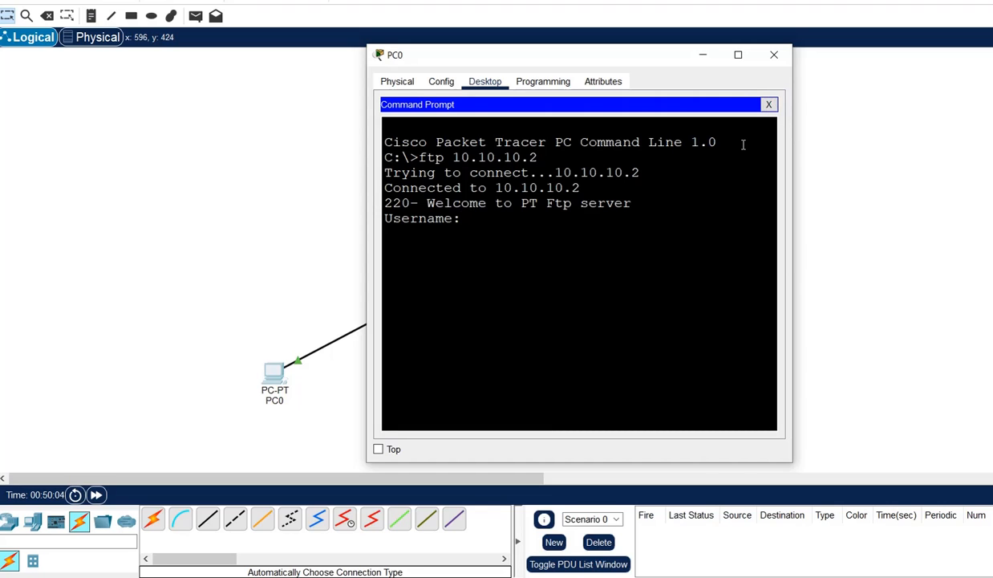
pyautogui.moveTo(392, 172); pyautogui.dragTo(624, 173)
pyautogui.moveTo(445, 188); pyautogui.dragTo(554, 188)
pyautogui.click(474, 218)
# Log in with the FTP username and password, reaching the ftp> prompt.
pyautogui.write('dypcoe')
pyautogui.press('Return')
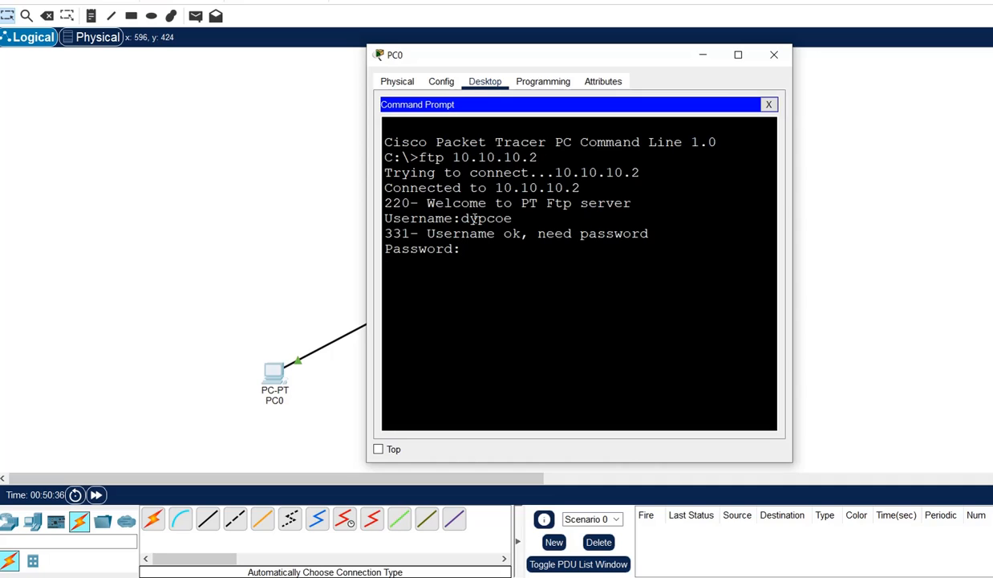
pyautogui.press('Return')
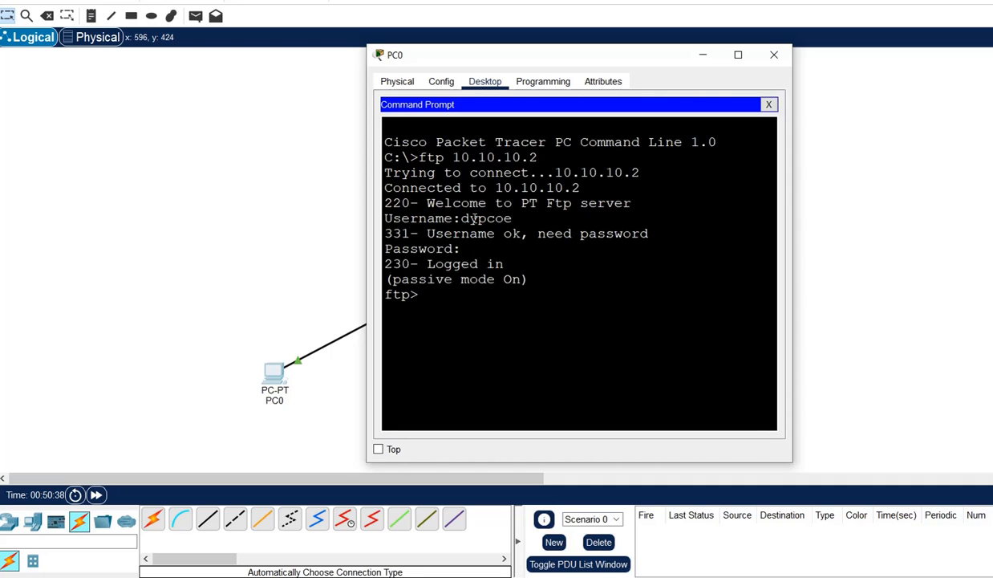
pyautogui.moveTo(426, 263); pyautogui.dragTo(514, 268)
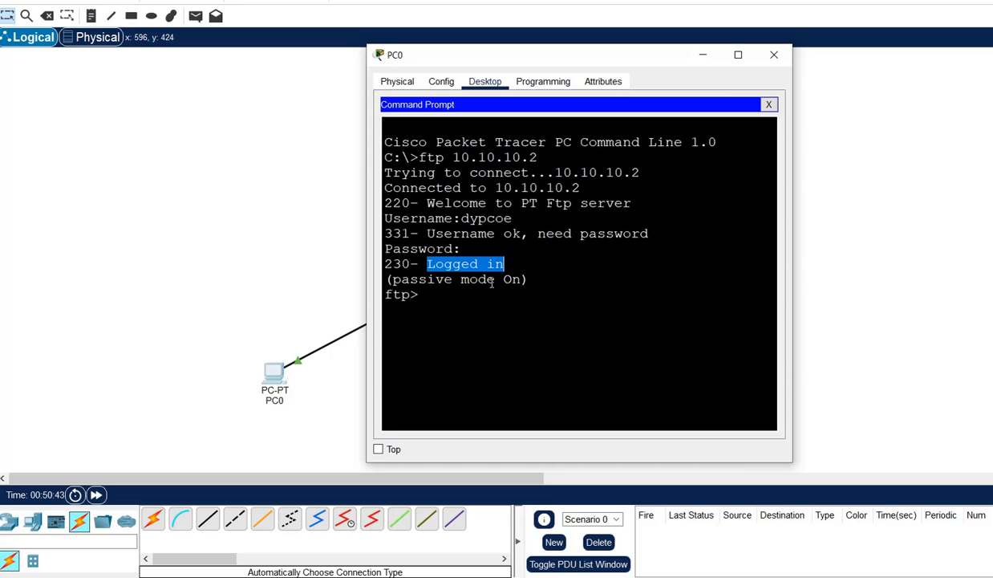
pyautogui.moveTo(422, 295); pyautogui.dragTo(385, 299)
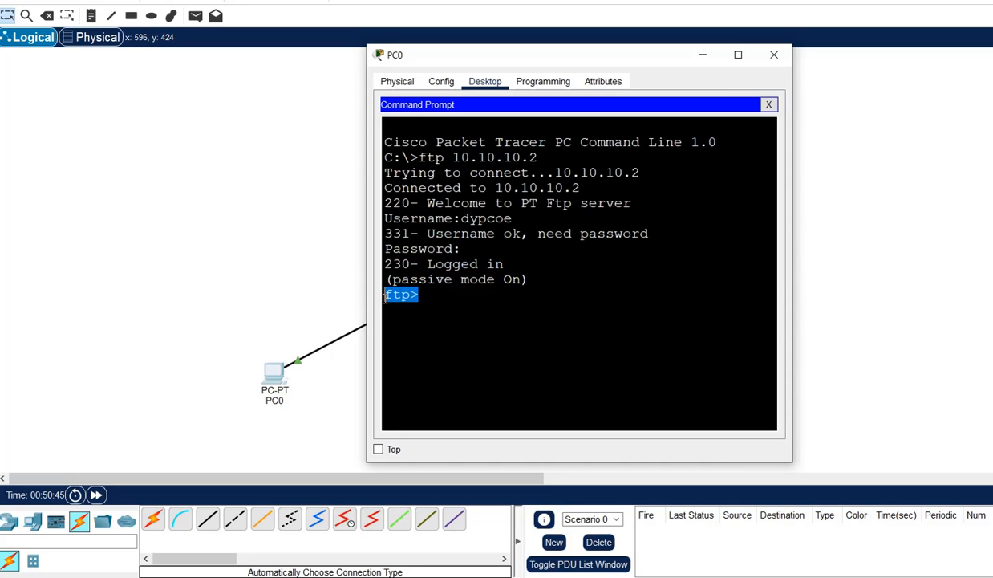
# Run put test.txt at the ftp> prompt, uploading 39 bytes to the server.
pyautogui.click(442, 296)
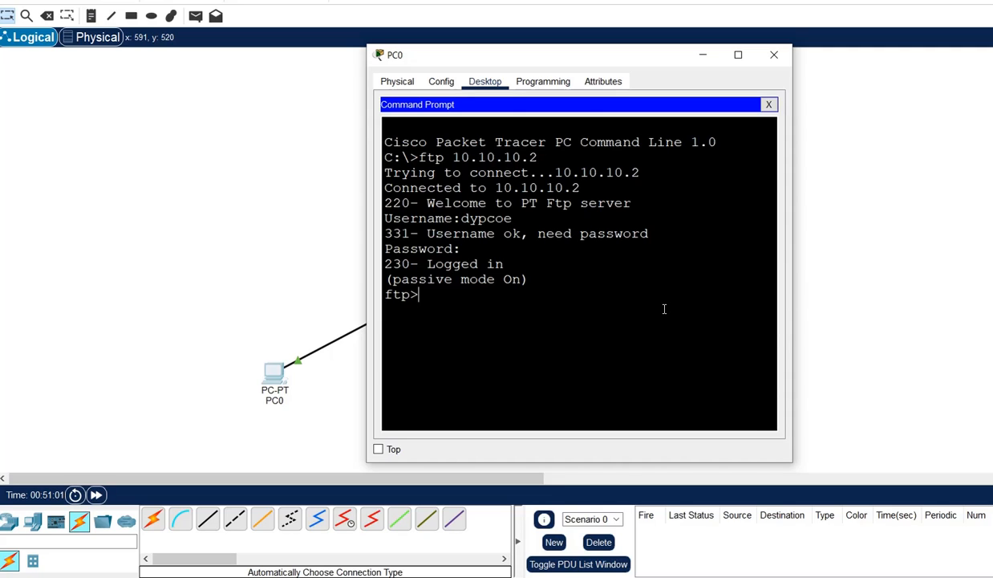
pyautogui.write('put')
pyautogui.write('test.txt')
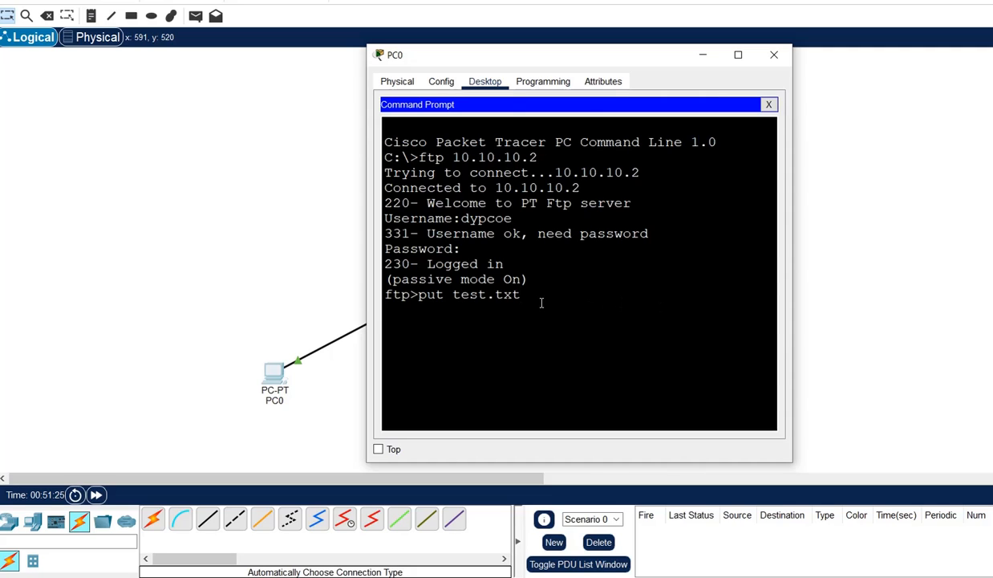
pyautogui.moveTo(540, 300); pyautogui.dragTo(421, 299)
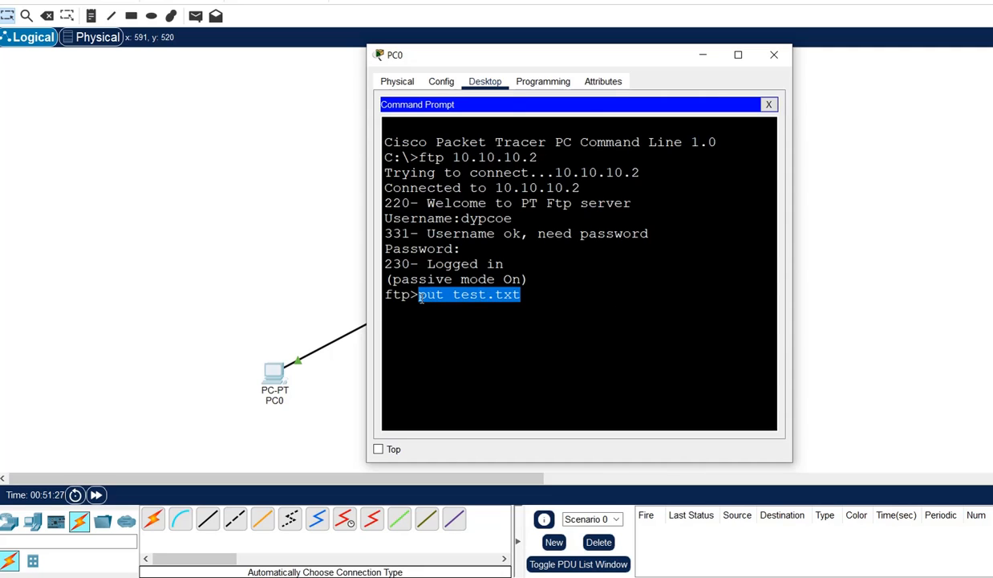
pyautogui.click(541, 301)
pyautogui.press('Return')
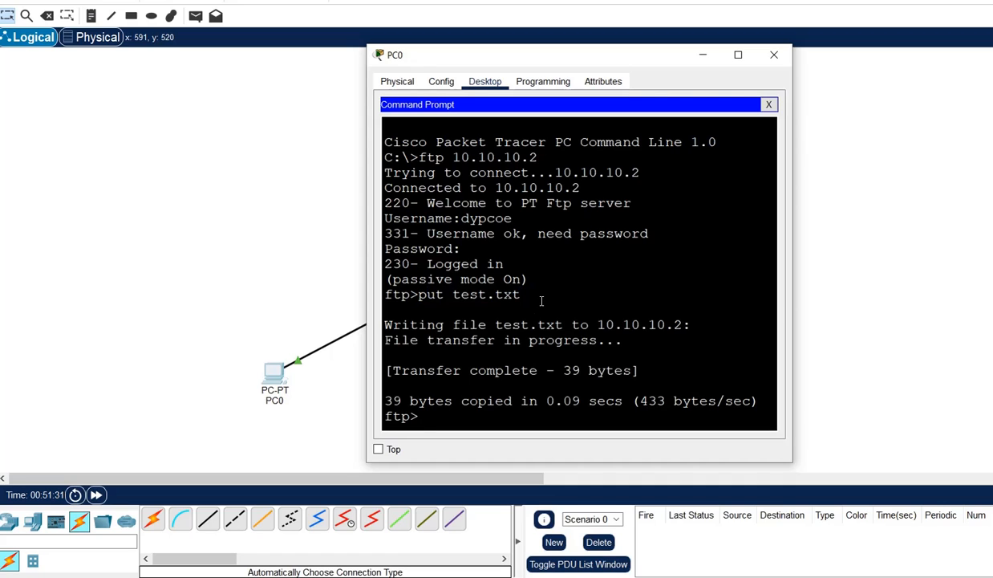
pyautogui.moveTo(385, 323); pyautogui.dragTo(640, 324)
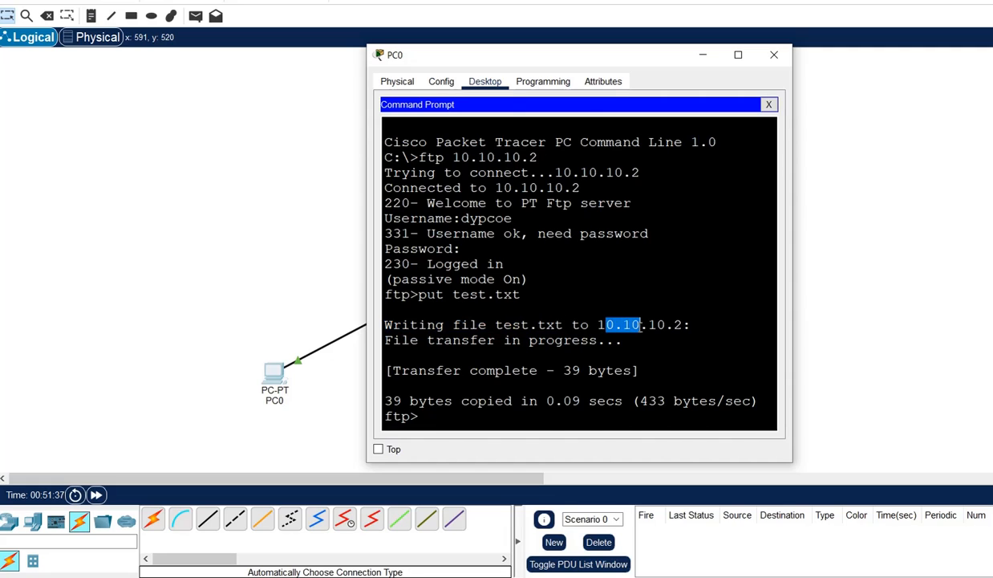
pyautogui.moveTo(444, 340); pyautogui.dragTo(636, 370)
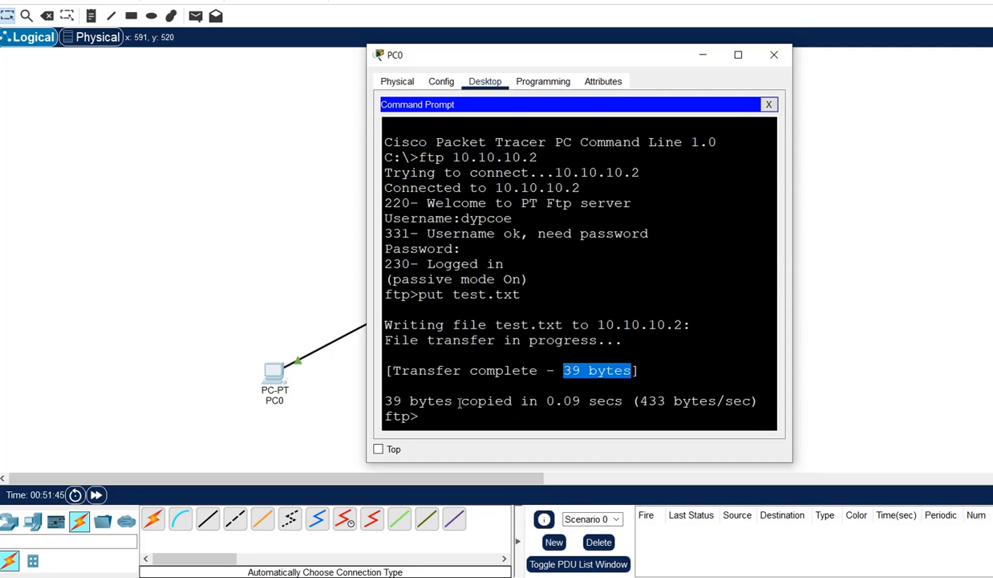
pyautogui.moveTo(459, 401); pyautogui.dragTo(627, 402)
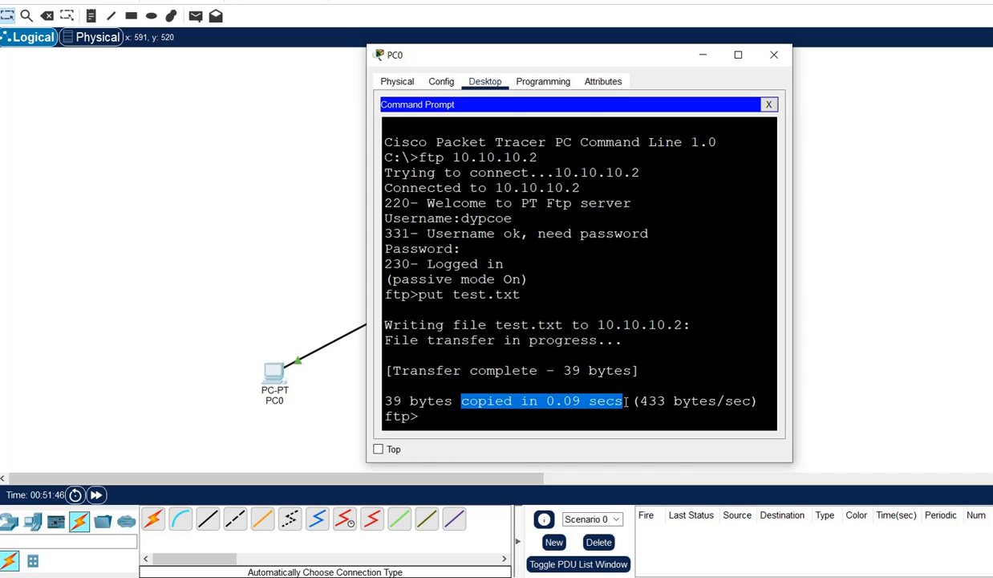
pyautogui.click(405, 403)
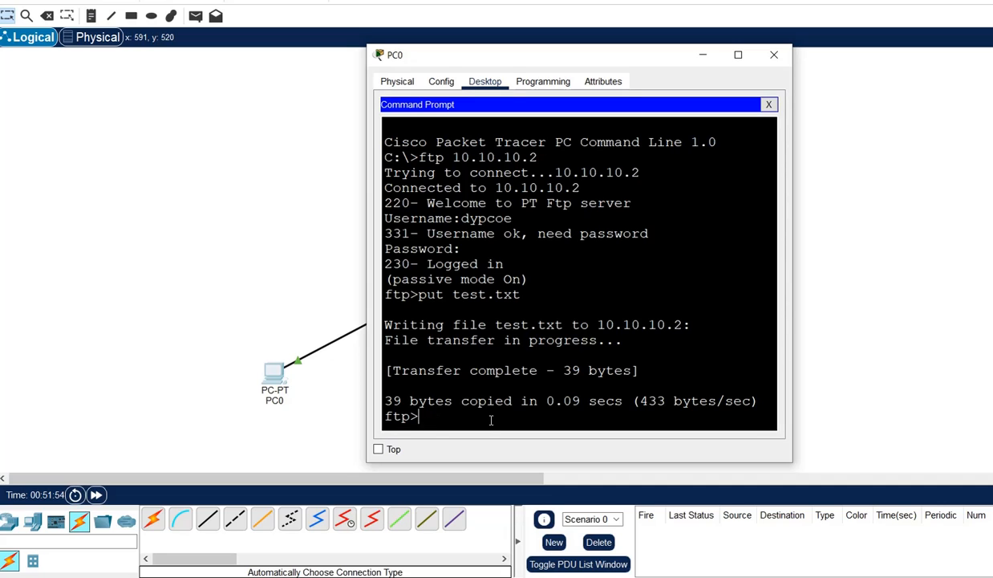
# Run dir and confirm test.txt (39 bytes) appears in the server's file list.
pyautogui.write('dir')
pyautogui.press('Return')
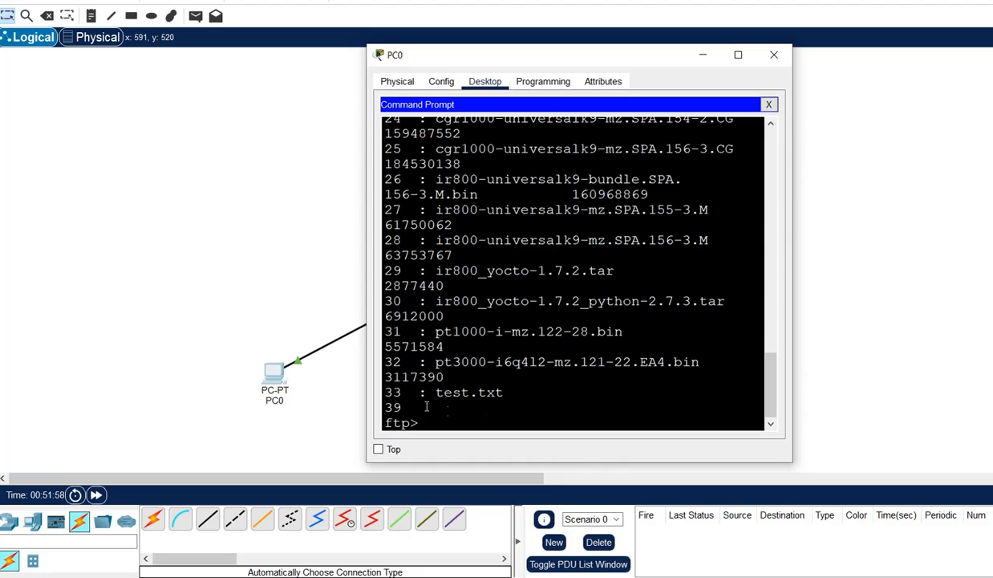
pyautogui.moveTo(428, 392); pyautogui.dragTo(518, 394)
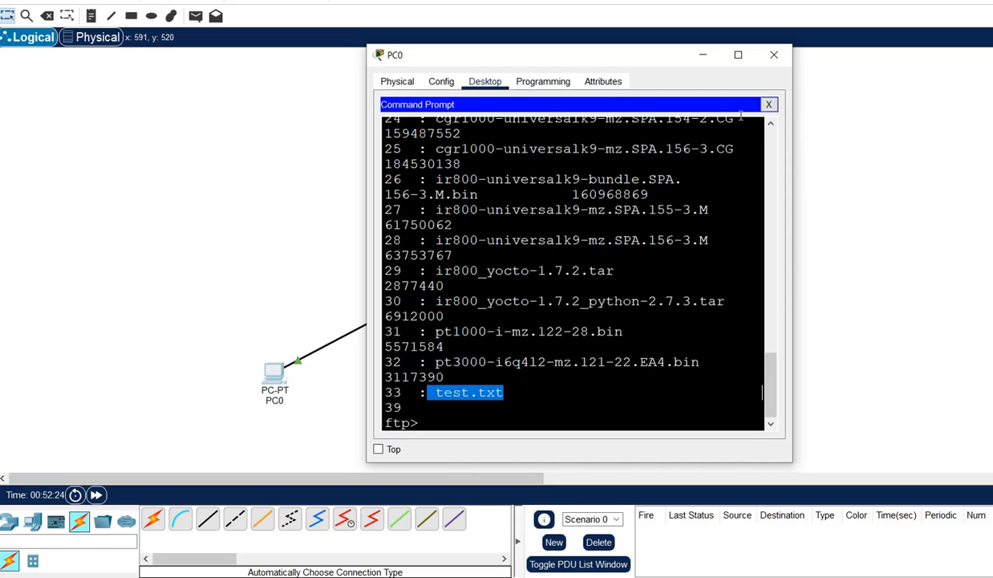
# Close PC0's window and open PC1's Command Prompt.
pyautogui.click(782, 54)
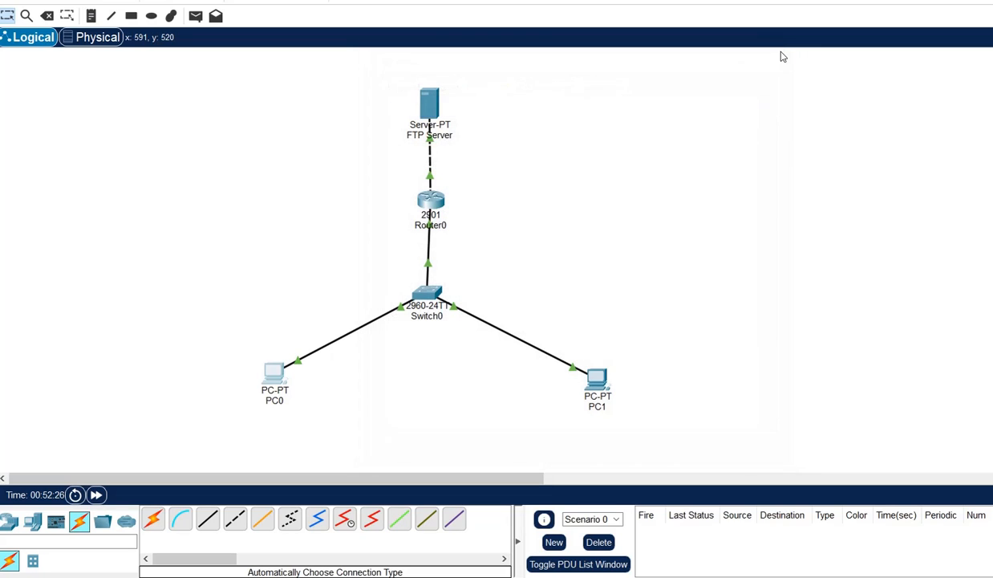
pyautogui.moveTo(441, 127)
pyautogui.click(604, 393)
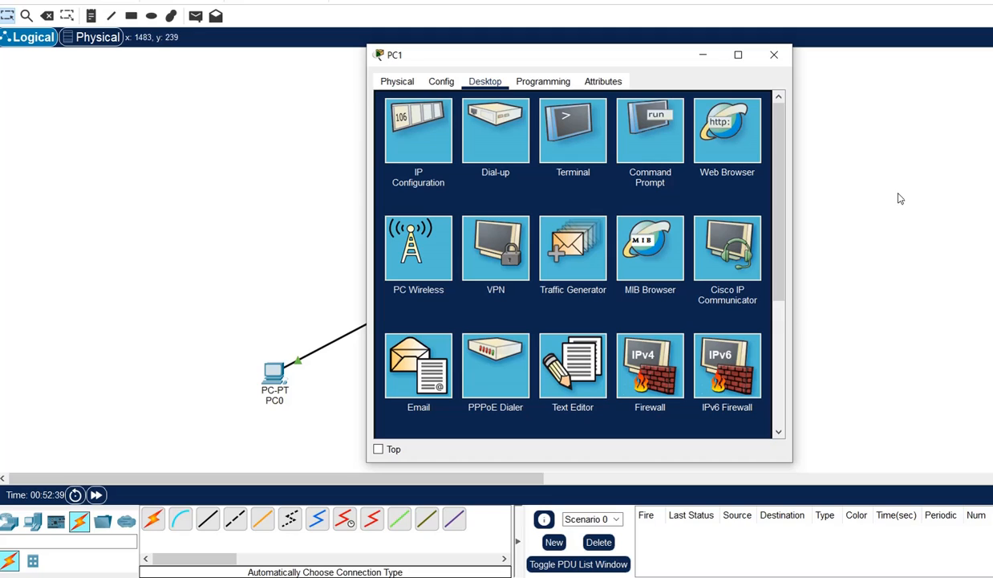
pyautogui.click(639, 126)
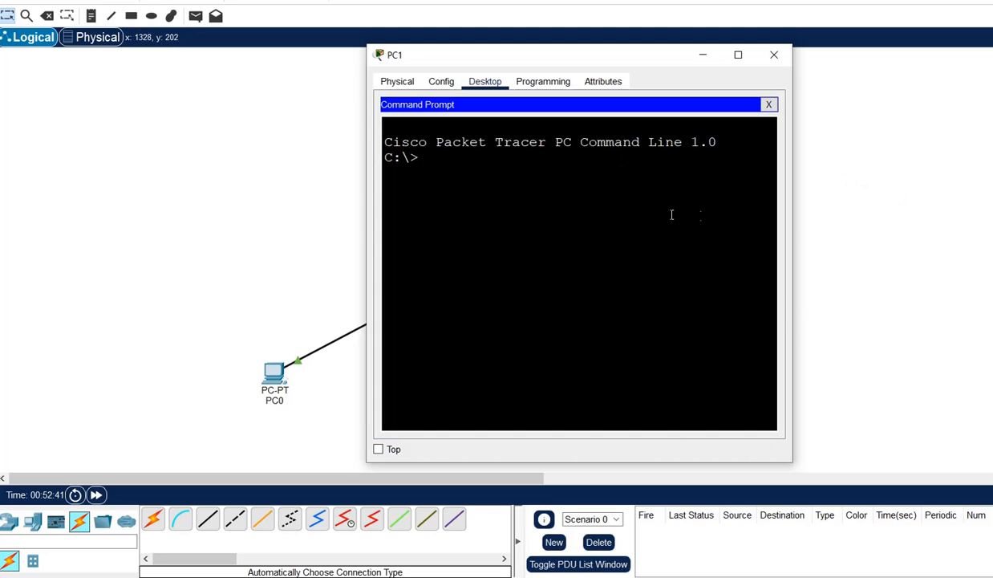
# Connect PC1 with ftp 10.10.10.2 and log in with the FTP username and password.
pyautogui.write('ft')
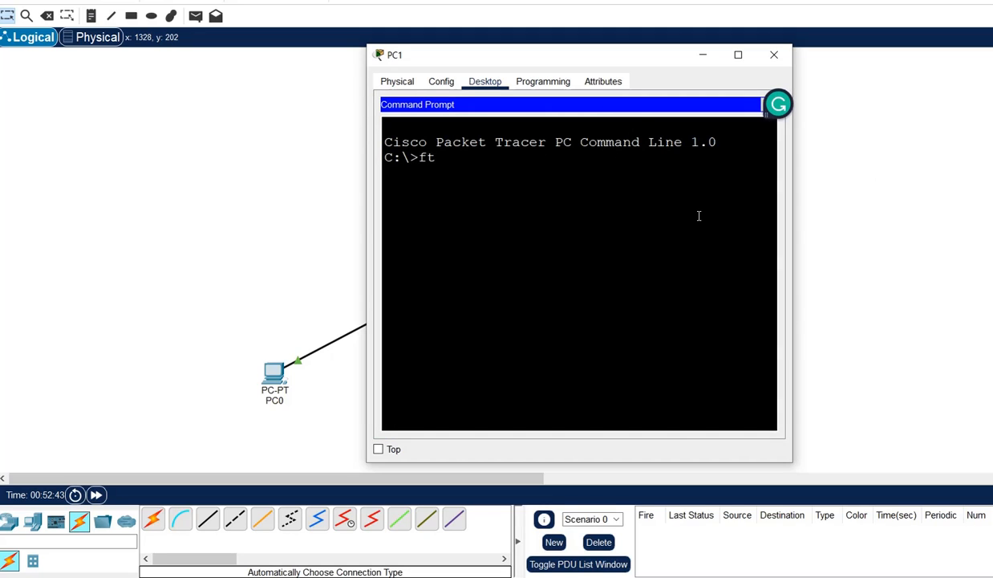
pyautogui.write('p 10.10.10.2')
pyautogui.press('Return')
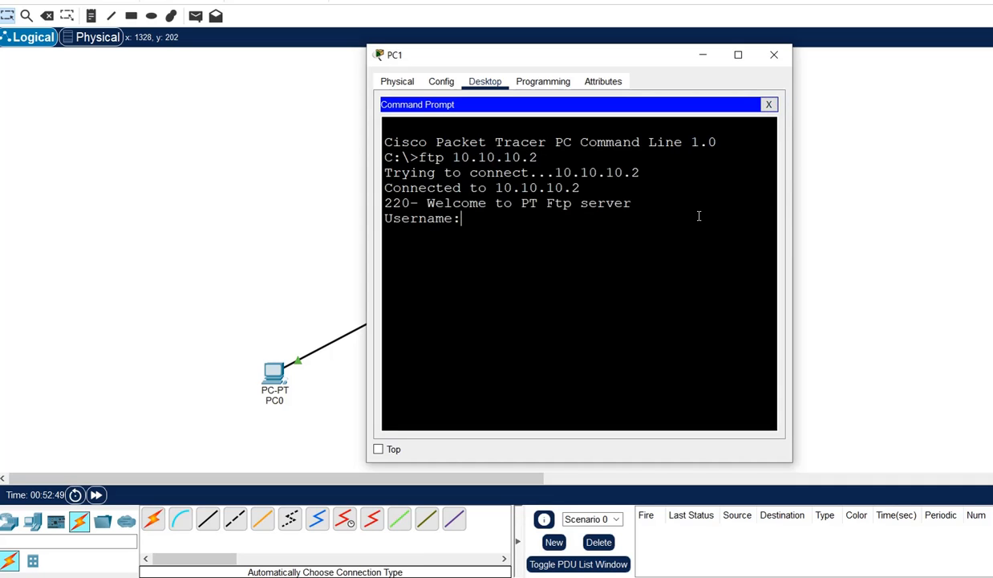
pyautogui.write('dypcoe')
pyautogui.press('Return')
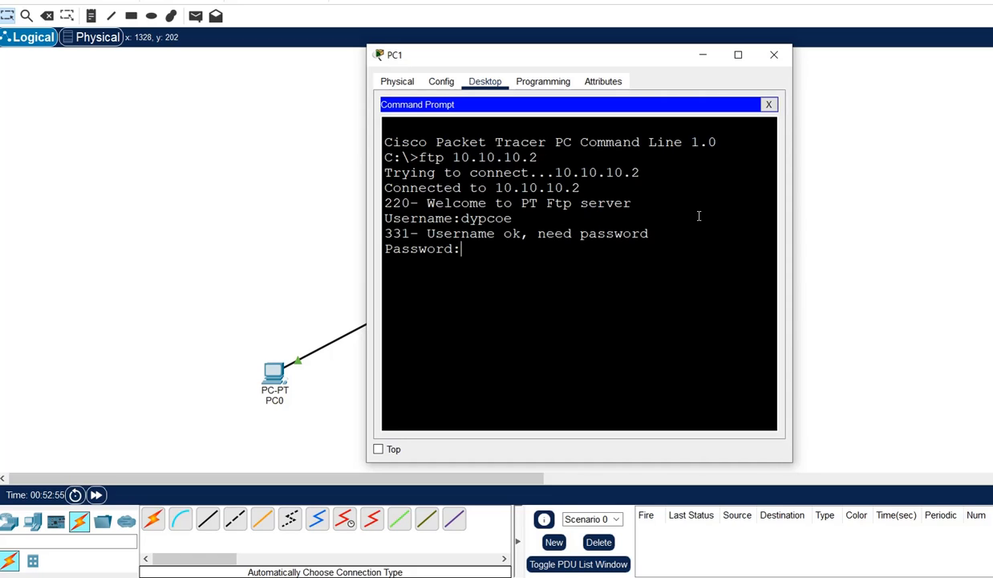
pyautogui.press('Return')
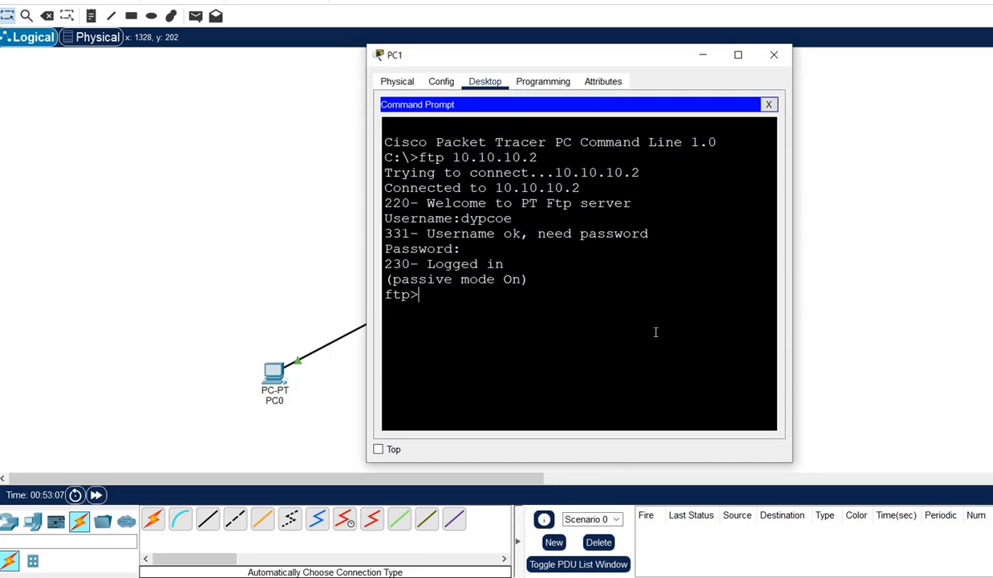
# Run get test.txt on PC1, highlight the 39-byte, 0.037-second transfer output, then open the hidden tray icons.
pyautogui.write('get test.')
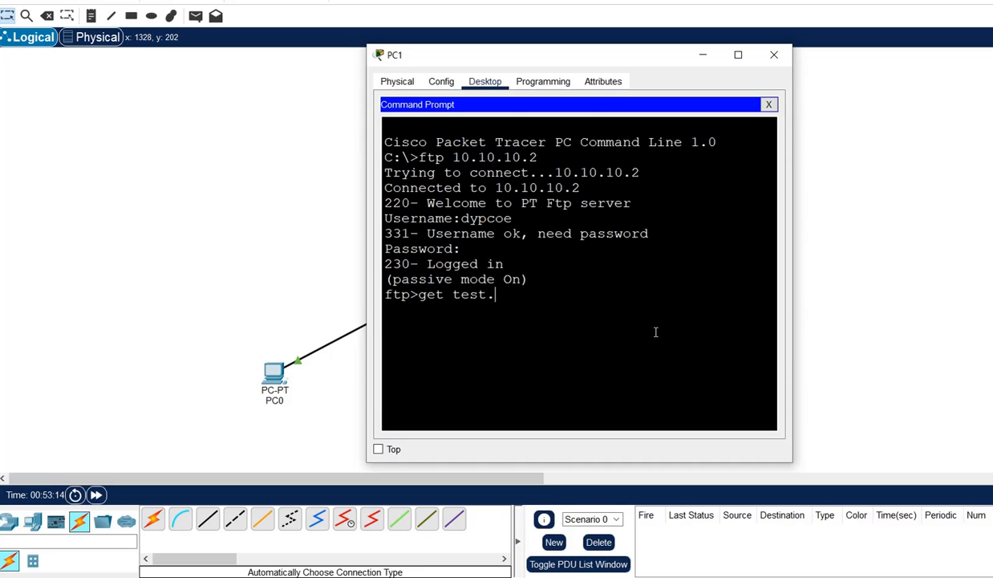
pyautogui.write('txt')
pyautogui.press('Return')
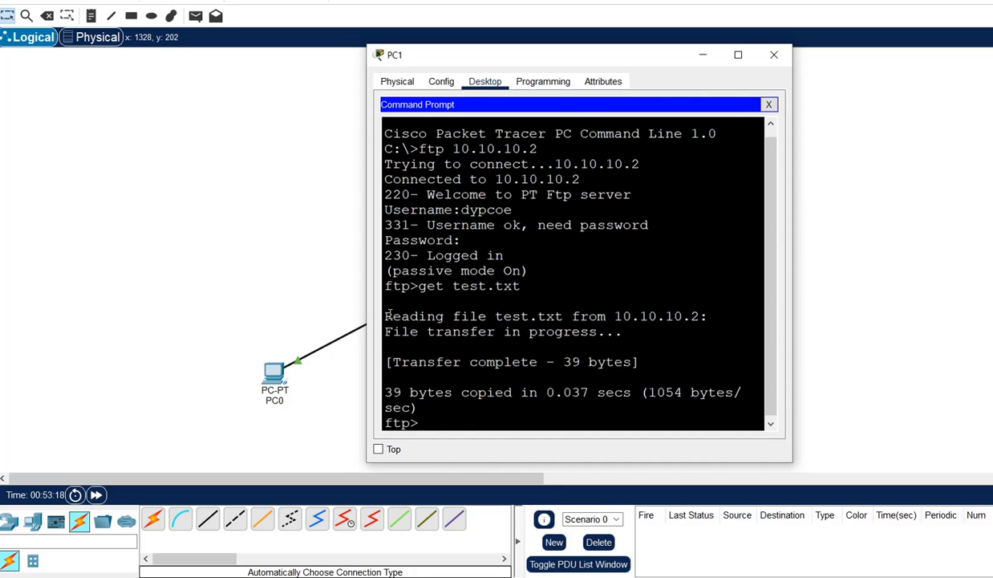
pyautogui.moveTo(390, 315); pyautogui.dragTo(684, 321)
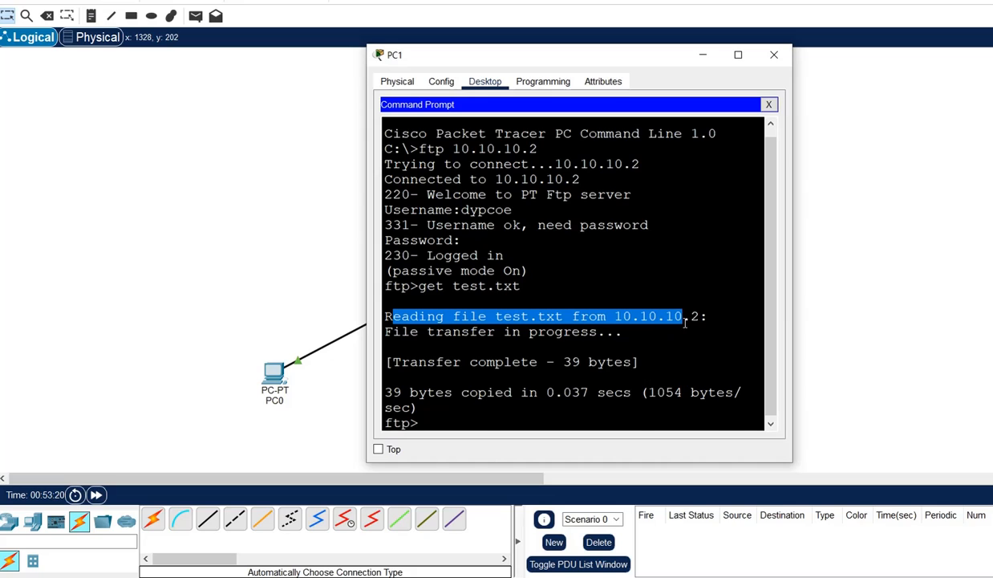
pyautogui.moveTo(546, 331); pyautogui.dragTo(626, 332)
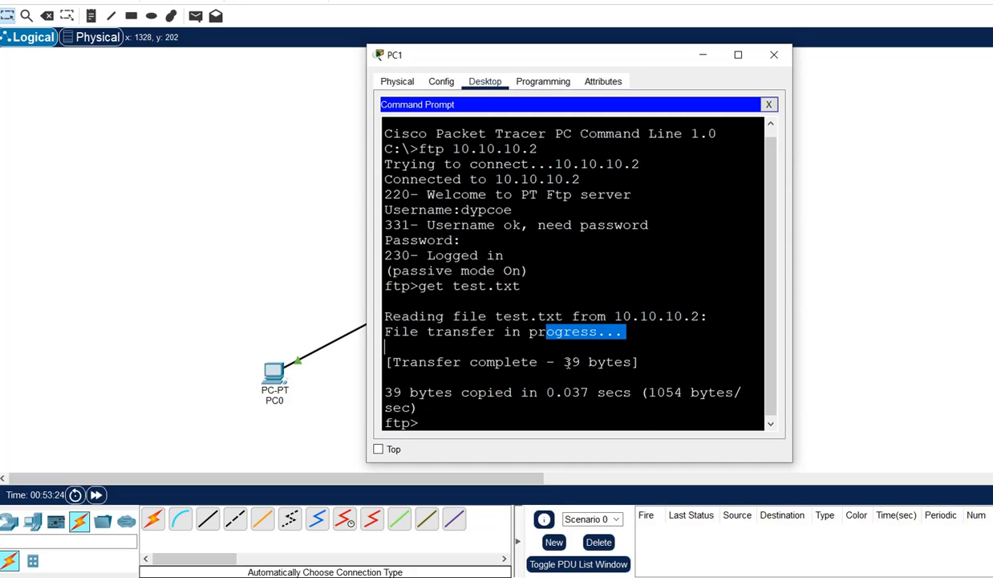
pyautogui.moveTo(565, 362); pyautogui.dragTo(625, 363)
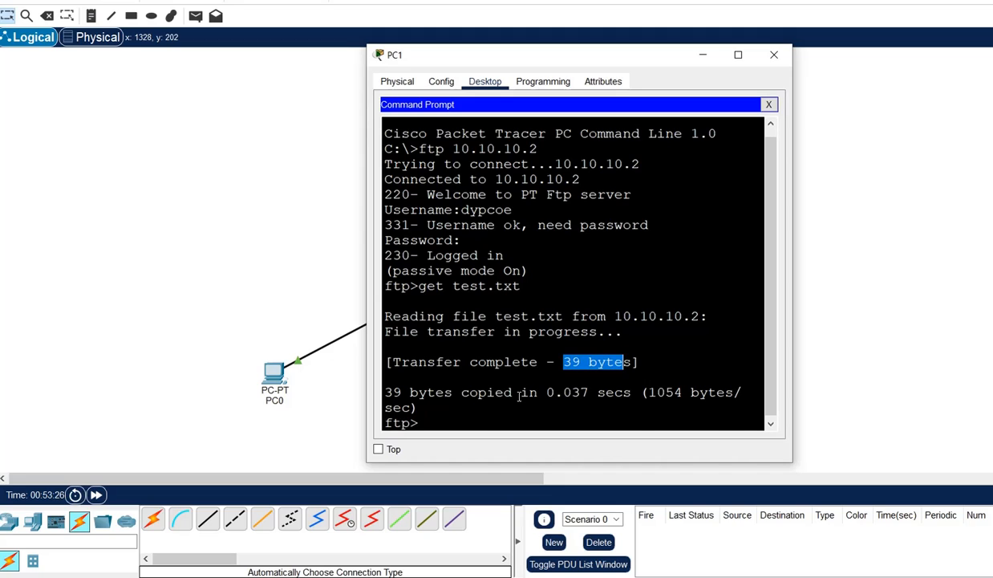
pyautogui.moveTo(563, 392); pyautogui.dragTo(641, 393)
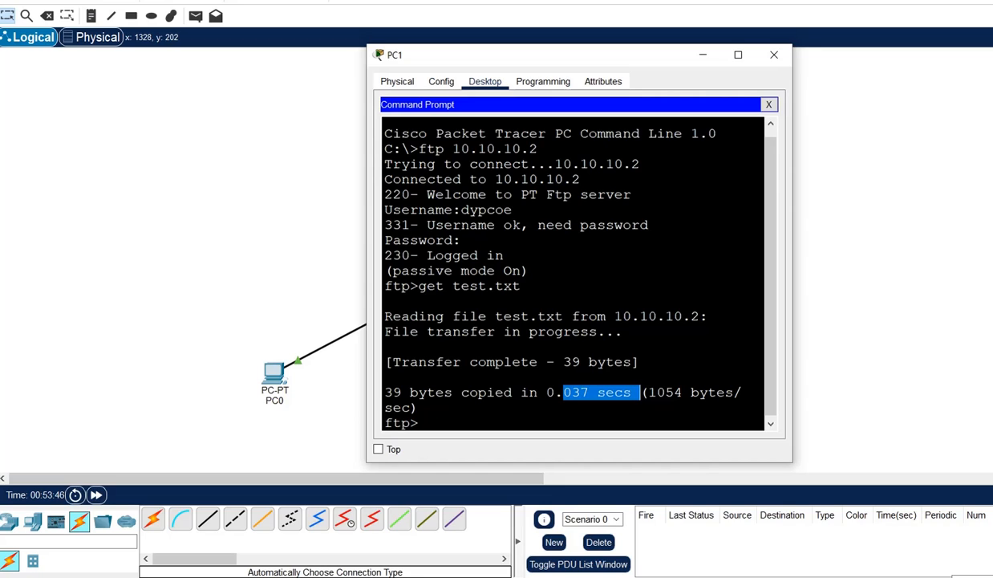
pyautogui.click(945, 577)
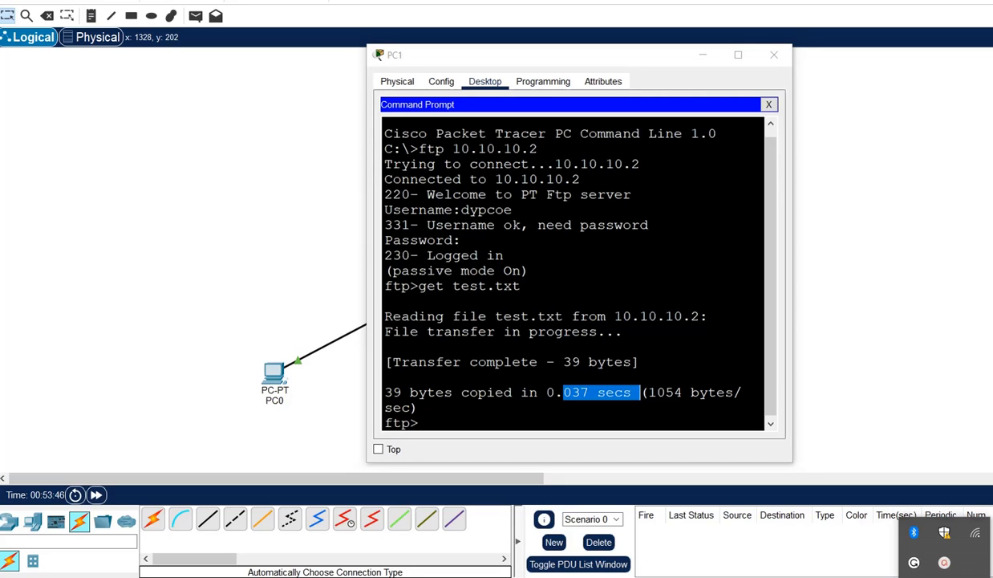
# Open ActivePresenter's Recording Toolbar from its tray icon to view recording statistics.
pyautogui.click(944, 564)
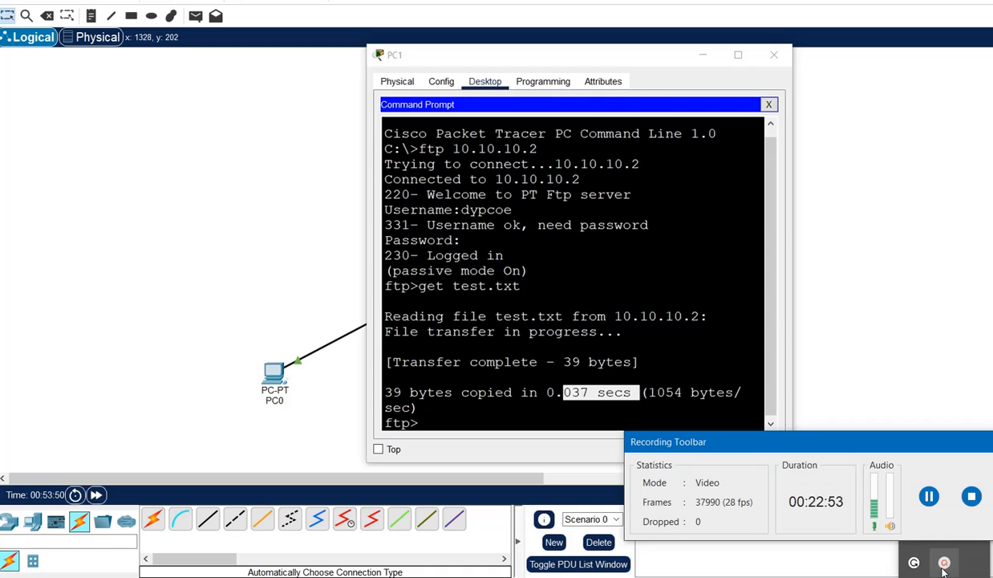